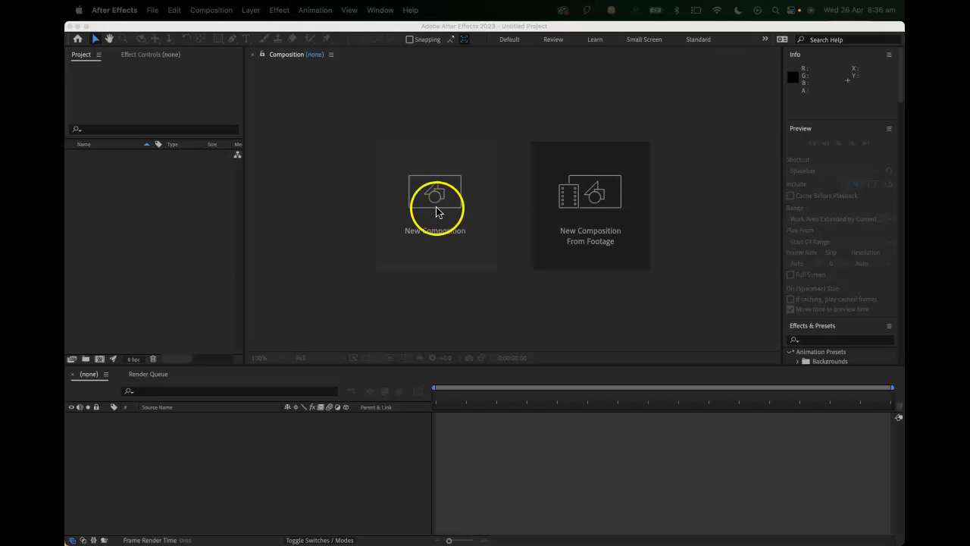
# Create a composition named "3d text" with the HD 1920x1080 24 fps preset and a duration of 4 seconds.
pyautogui.moveTo(900, 3); pyautogui.dragTo(318, 170)
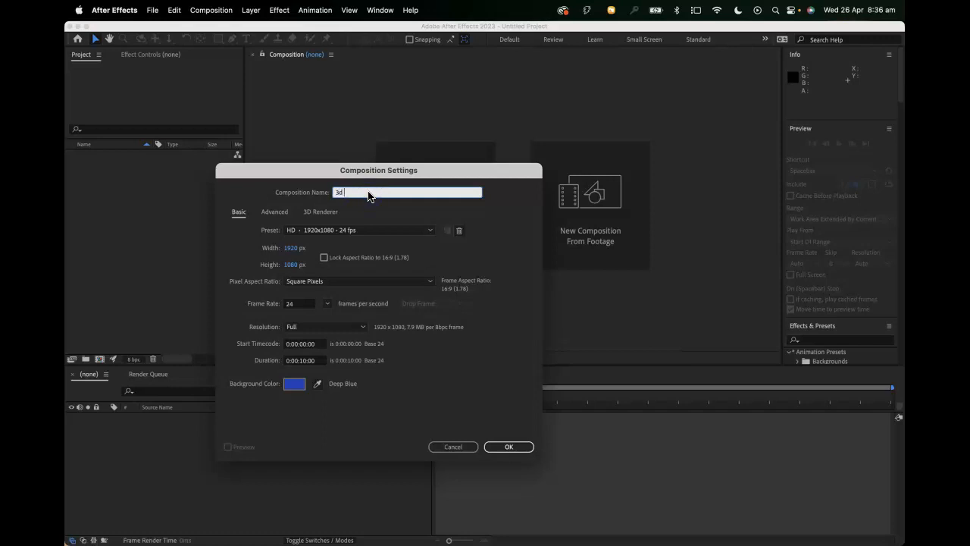
pyautogui.click(303, 231)
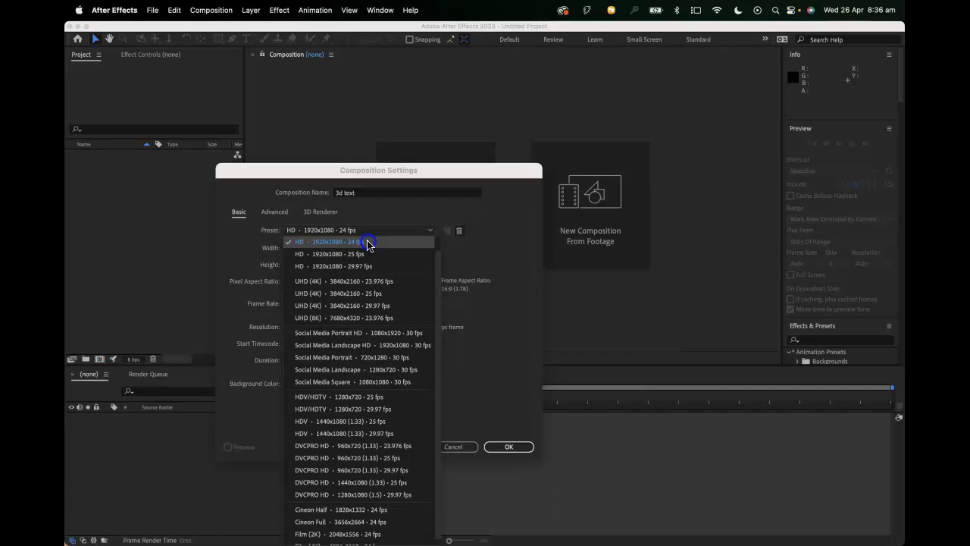
pyautogui.click(368, 243)
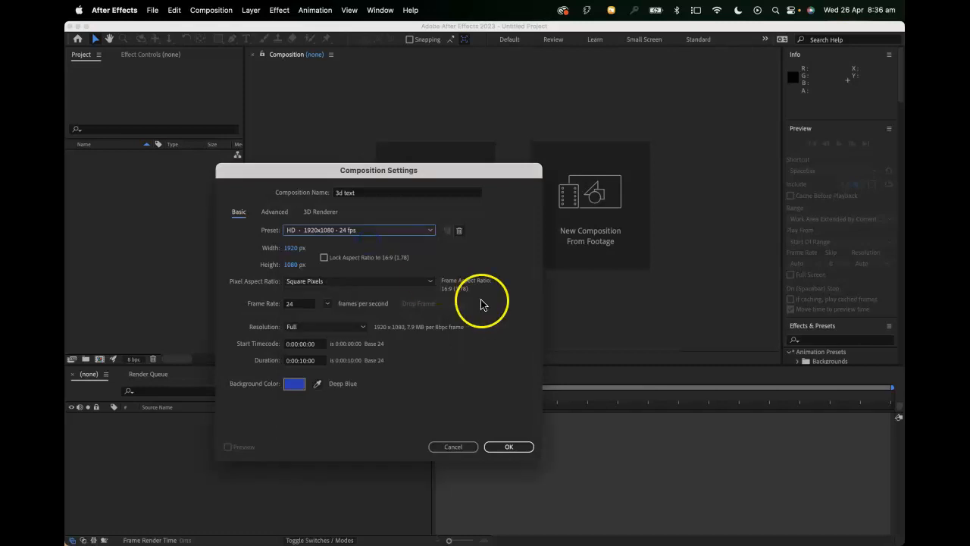
pyautogui.click(307, 362)
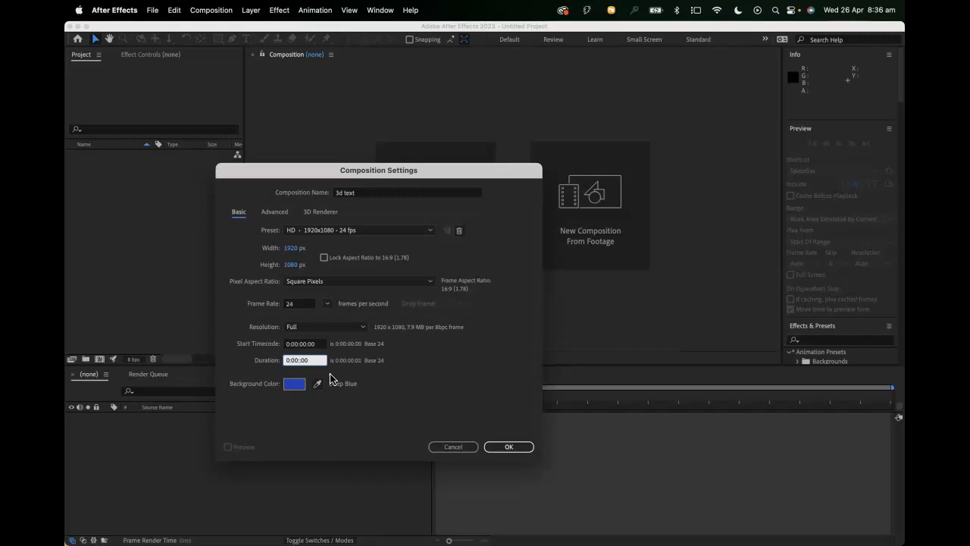
pyautogui.click(509, 447)
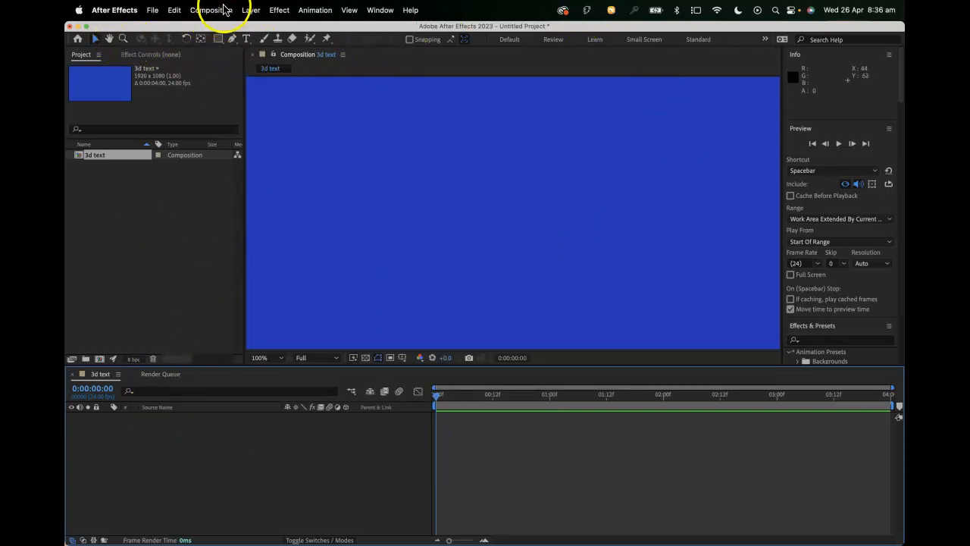
# Add a blue 1920 x 1080 px solid layer named "ground".
pyautogui.click(246, 8)
pyautogui.moveTo(244, 30)
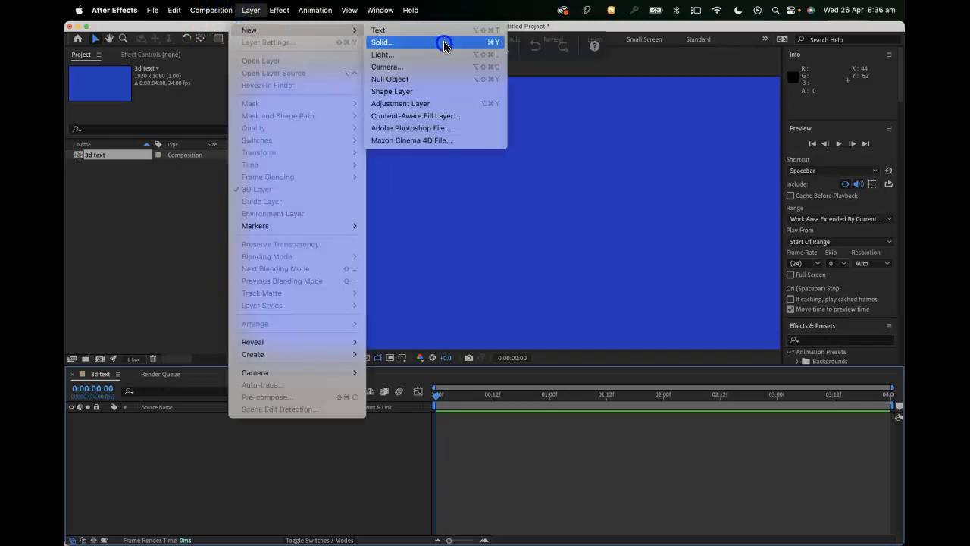
pyautogui.click(444, 39)
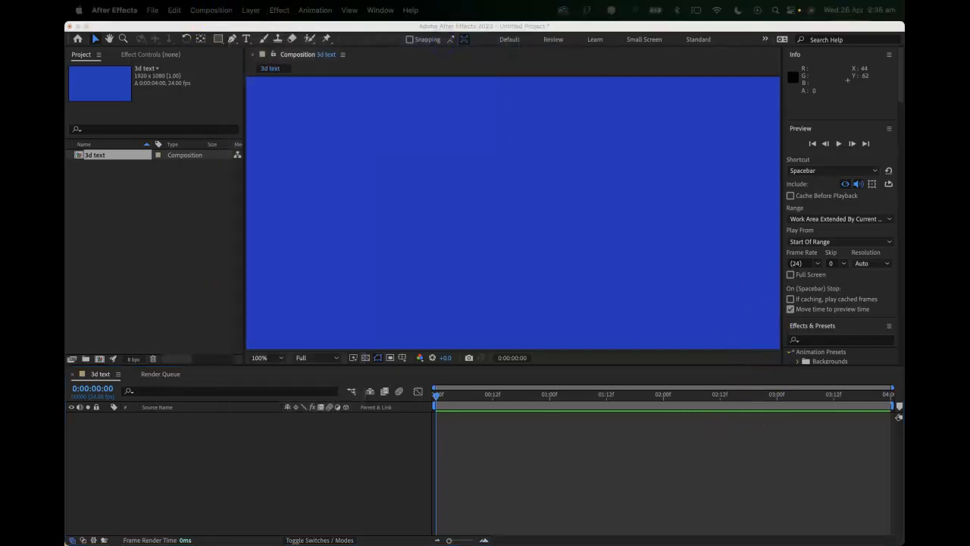
pyautogui.moveTo(439, 59); pyautogui.dragTo(275, 154)
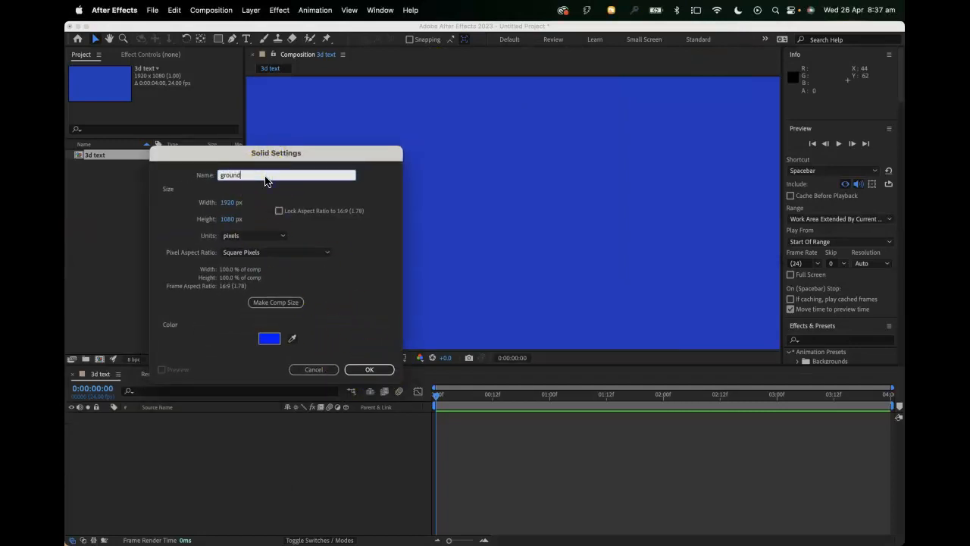
pyautogui.click(371, 370)
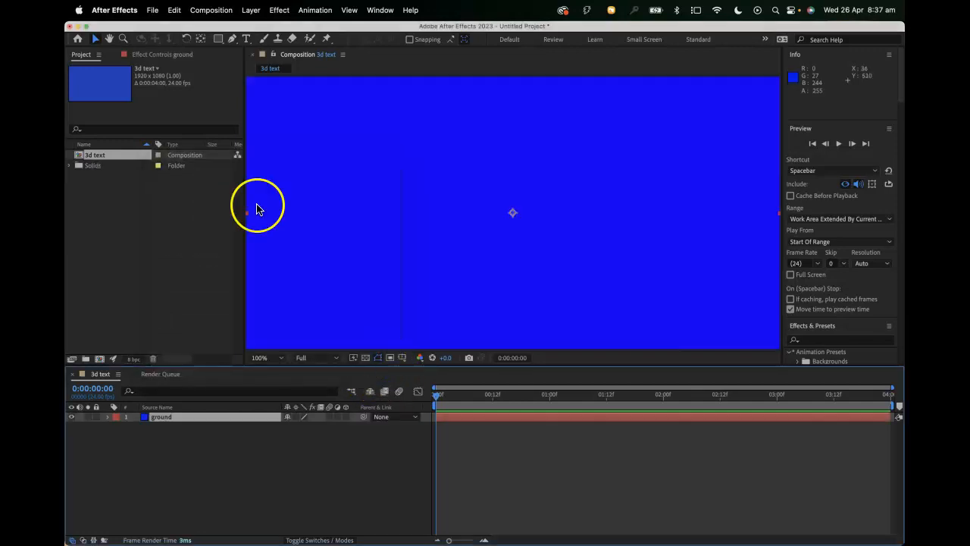
# Create a text layer reading "BUBBLE" in the composition.
pyautogui.click(246, 39)
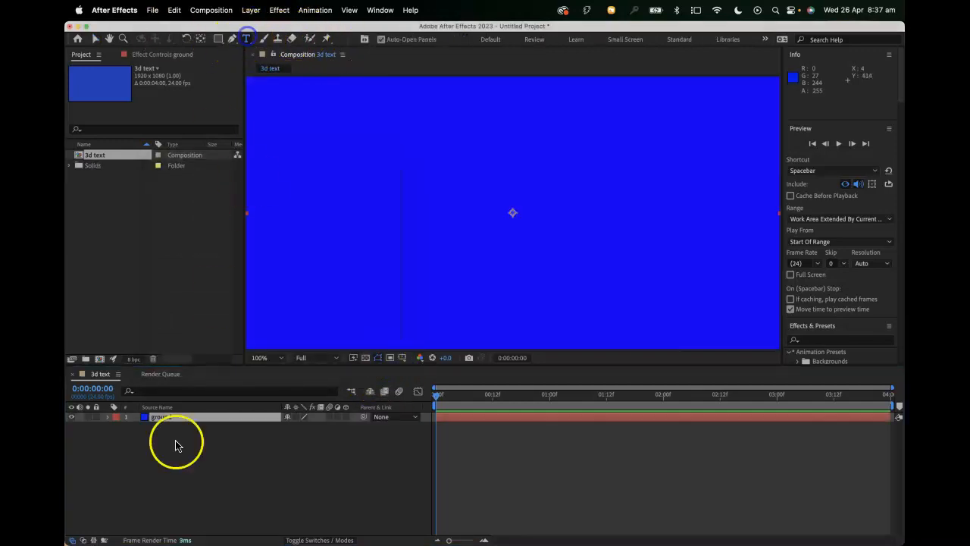
pyautogui.click(390, 218)
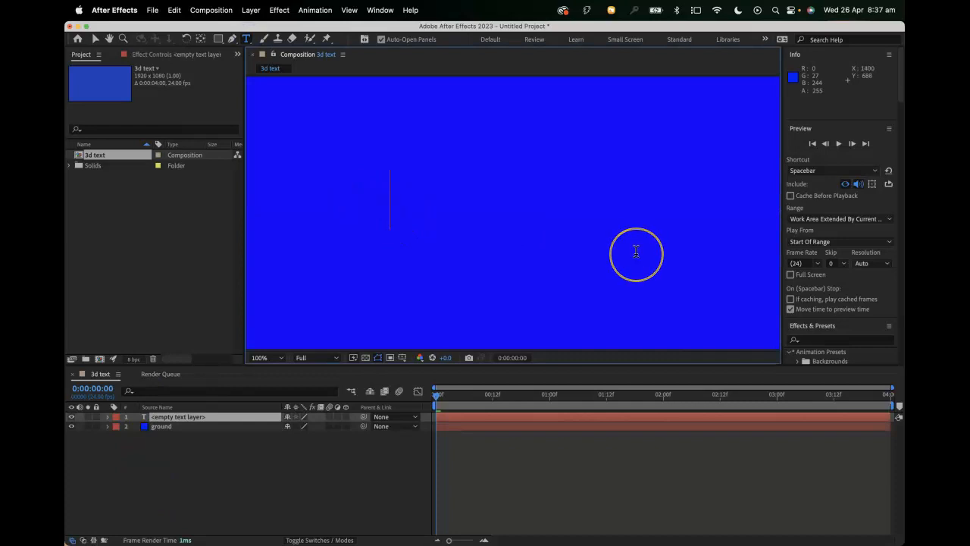
pyautogui.write('BUBBLE')
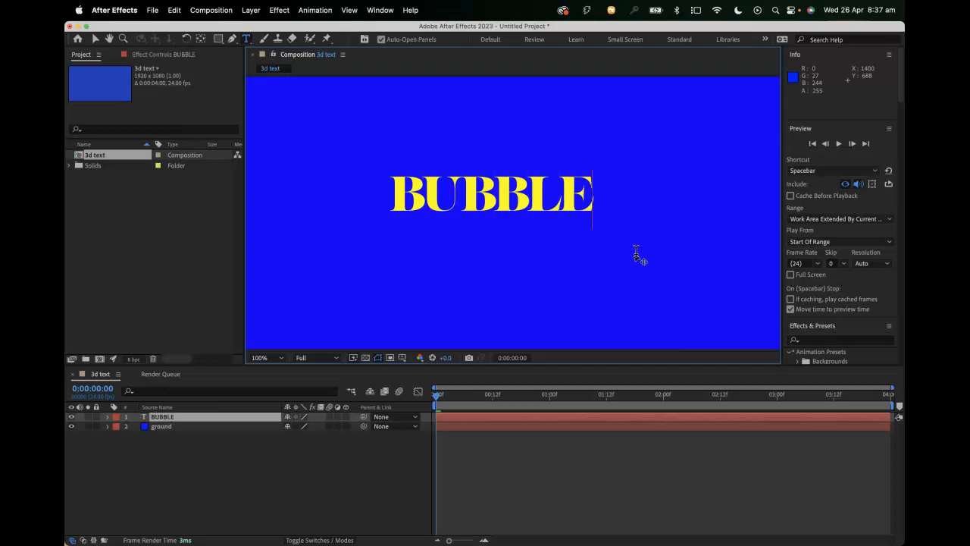
# Change the font of the whole BUBBLE text to Modak.
pyautogui.press('super+a')
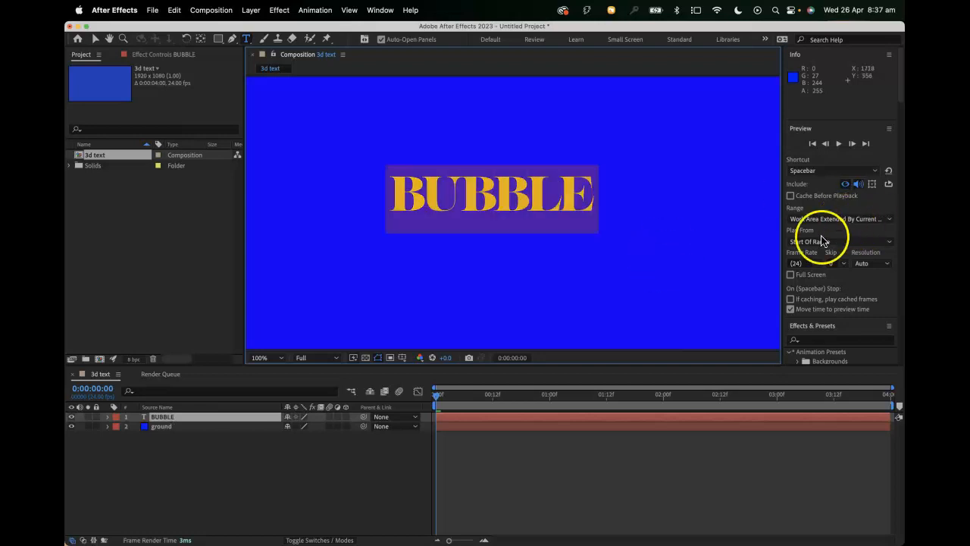
pyautogui.scroll(-10, 839, 276)
pyautogui.scroll(-3, 839, 276)
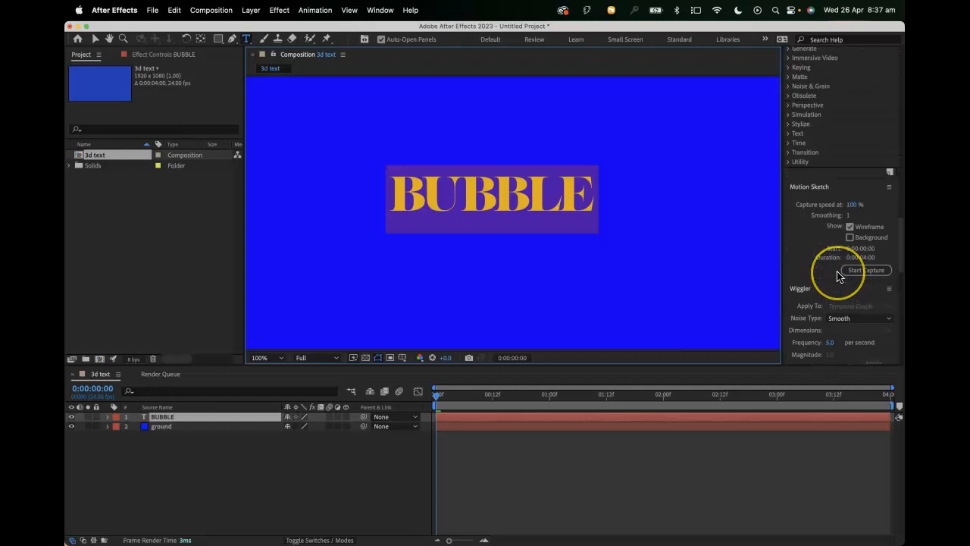
pyautogui.scroll(-10, 838, 276)
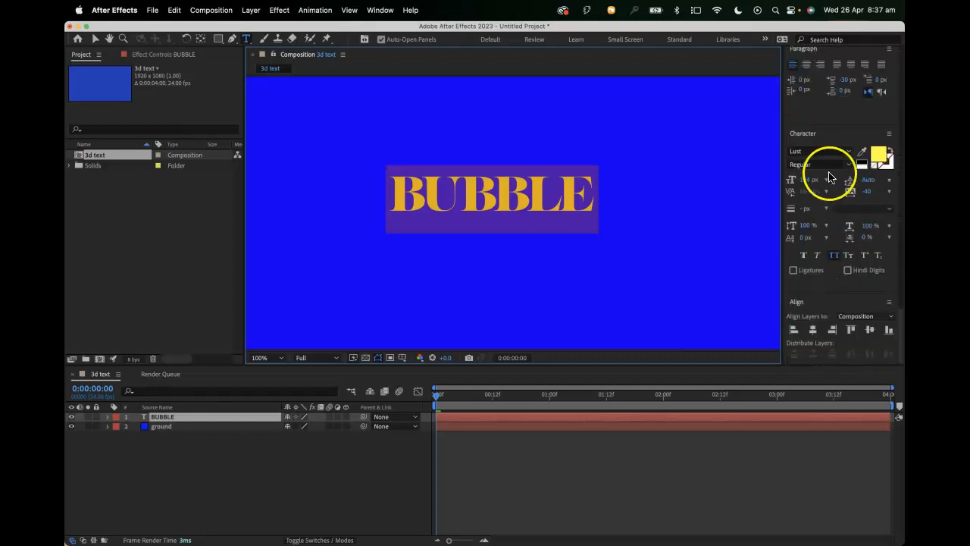
pyautogui.click(844, 150)
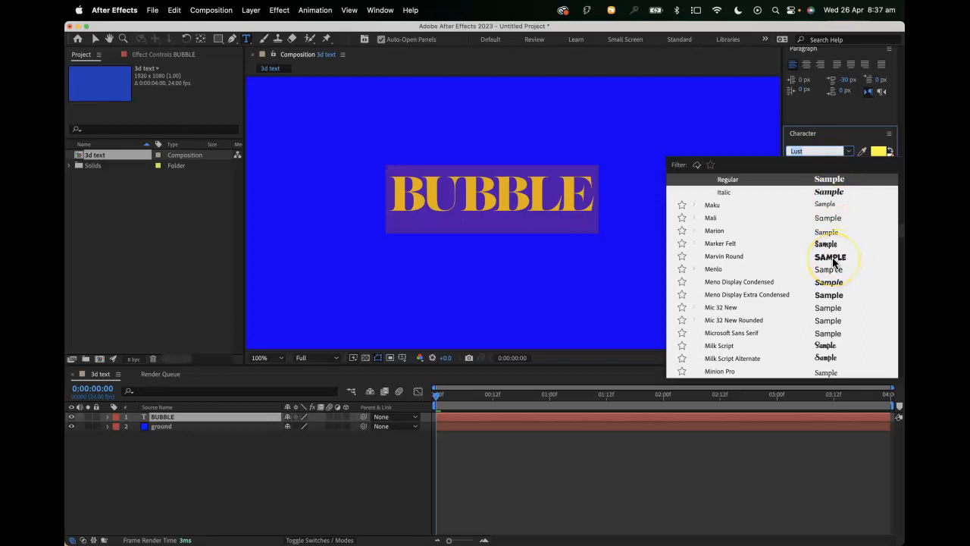
pyautogui.scroll(-2, 833, 262)
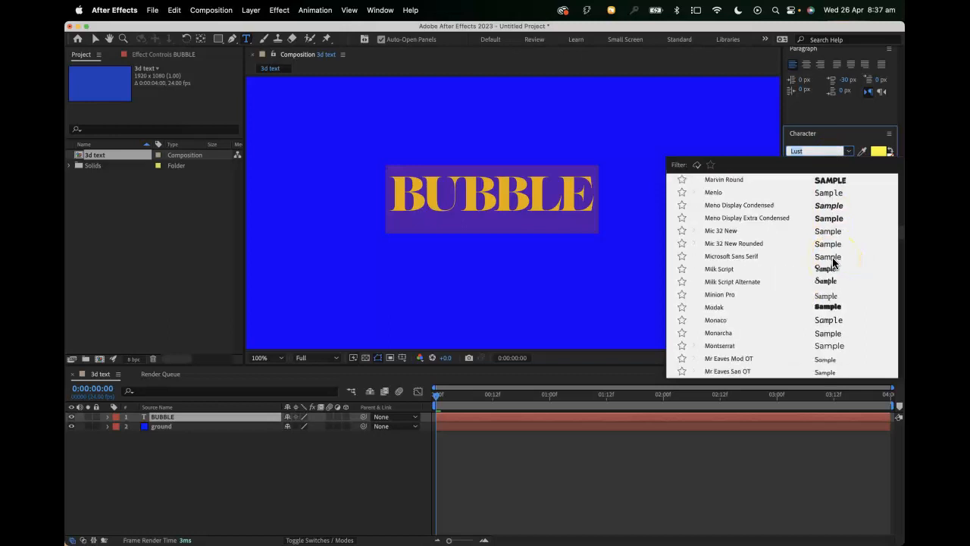
pyautogui.scroll(-2, 834, 262)
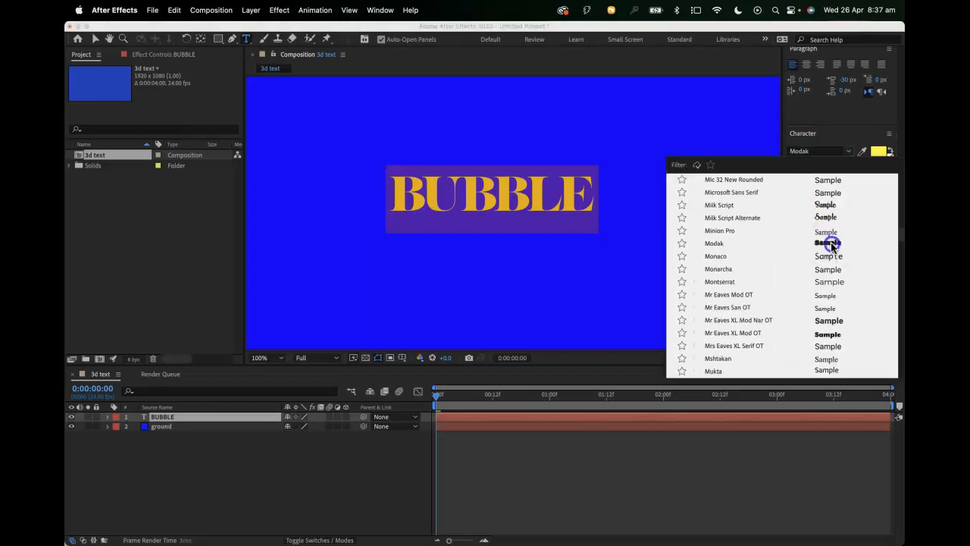
pyautogui.click(830, 244)
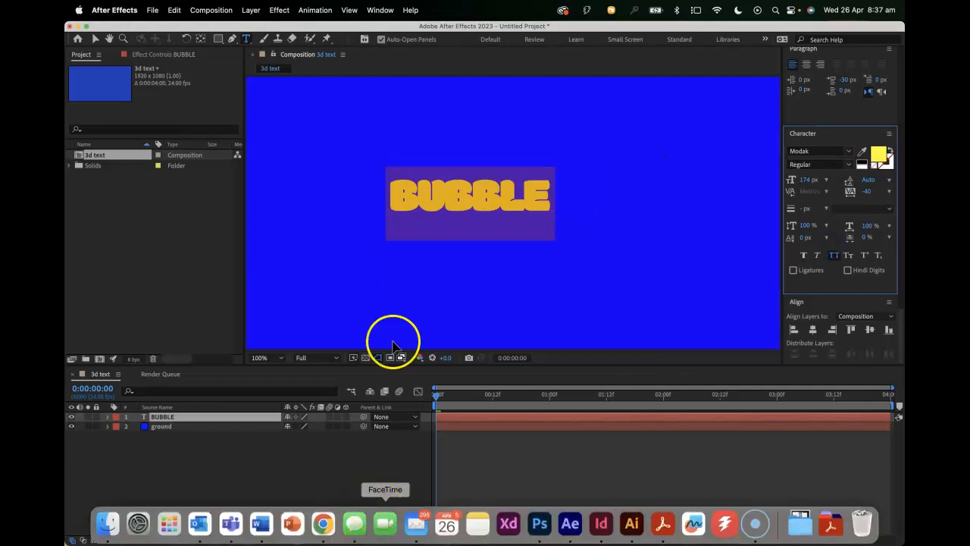
# Enlarge the BUBBLE text to a font size of 258 px.
pyautogui.press('super+shift+period')
pyautogui.press('super+shift+period')
pyautogui.press('super+shift+period')
pyautogui.press('super+shift+period')
pyautogui.press('super+shift+period')
pyautogui.press('super+shift+period')
pyautogui.press('super+shift+period')
pyautogui.press('super+shift+period')
pyautogui.press('super+shift+period')
pyautogui.press('super+shift+period')
pyautogui.press('super+shift+period')
pyautogui.press('super+shift+period')
pyautogui.press('super+shift+period')
pyautogui.press('super+shift+period')
pyautogui.press('super+shift+period')
pyautogui.press('super+shift+period')
pyautogui.press('super+shift+period')
pyautogui.press('super+shift+period')
pyautogui.press('super+shift+period')
pyautogui.press('super+shift+period')
pyautogui.press('super+shift+period')
pyautogui.press('super+shift+period')
pyautogui.press('super+shift+period')
pyautogui.press('super+shift+period')
pyautogui.press('super+shift+period')
pyautogui.press('super+shift+period')
pyautogui.press('super+shift+period')
pyautogui.press('super+shift+period')
pyautogui.press('super+shift+period')
pyautogui.press('super+shift+period')
pyautogui.press('super+shift+period')
pyautogui.press('super+shift+period')
pyautogui.press('super+shift+period')
pyautogui.press('super+shift+period')
pyautogui.press('super+shift+period')
pyautogui.press('super+shift+period')
pyautogui.press('super+shift+period')
pyautogui.press('super+shift+period')
pyautogui.press('super+shift+period')
pyautogui.press('super+shift+period')
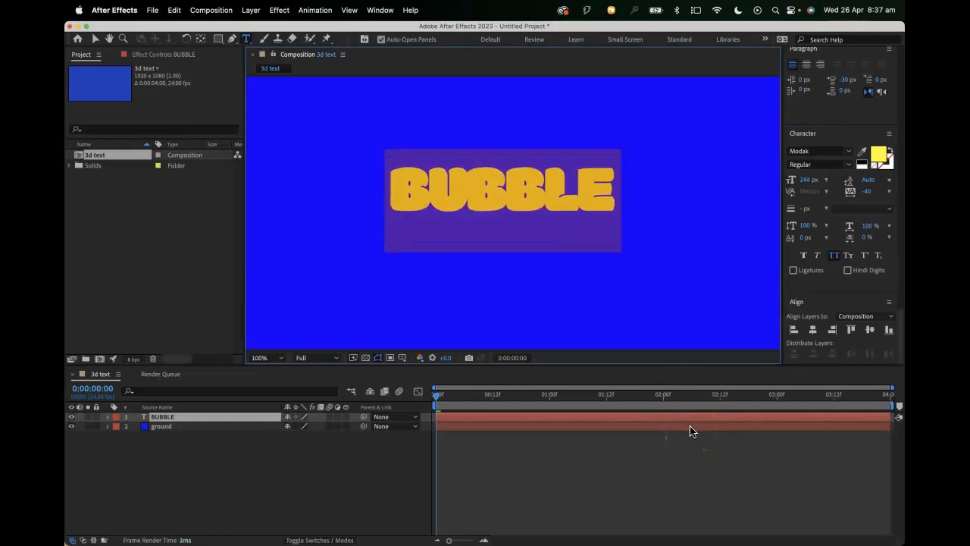
pyautogui.press('super+shift+period')
pyautogui.press('super+shift+period')
pyautogui.press('super+shift+period')
pyautogui.press('super+shift+period')
pyautogui.press('super+shift+period')
# Widen the letter spacing of the BUBBLE text to a tracking value of 60.
pyautogui.hotkey('alt', 'Right')
pyautogui.hotkey('alt', 'Right')
pyautogui.hotkey('alt', 'Right')
pyautogui.hotkey('alt', 'Right')
pyautogui.hotkey('alt', 'Right')
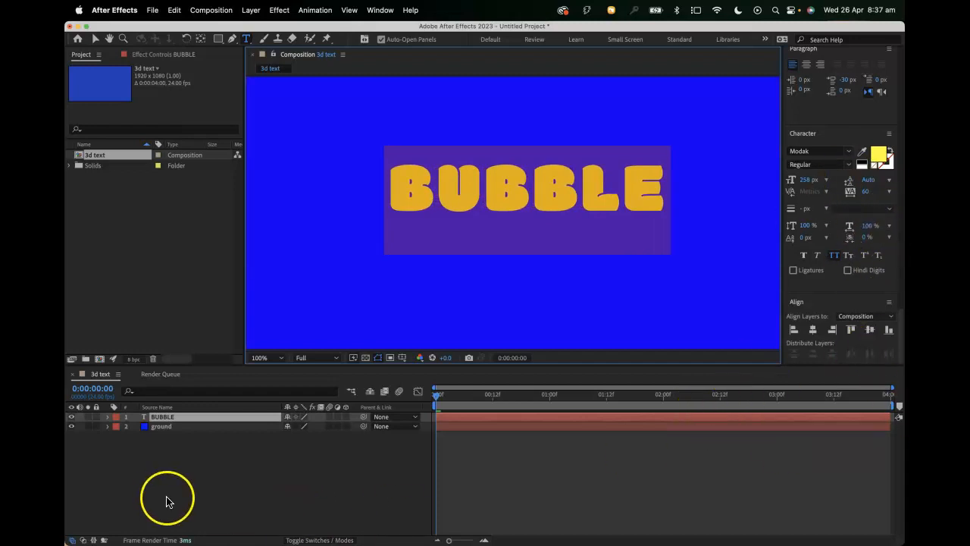
# Finish editing the text and move BUBBLE to roughly the centre of the composition.
pyautogui.click(95, 38)
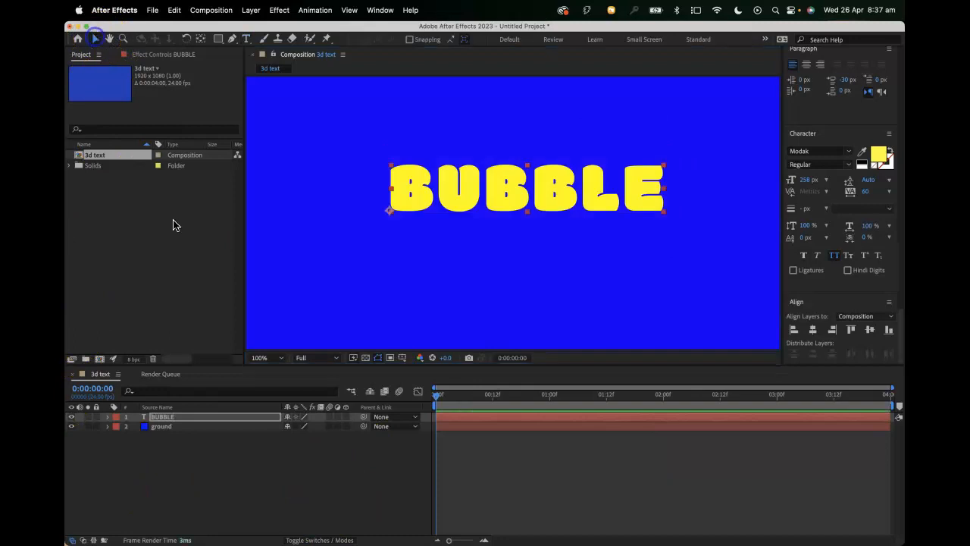
pyautogui.click(239, 480)
pyautogui.press(',')
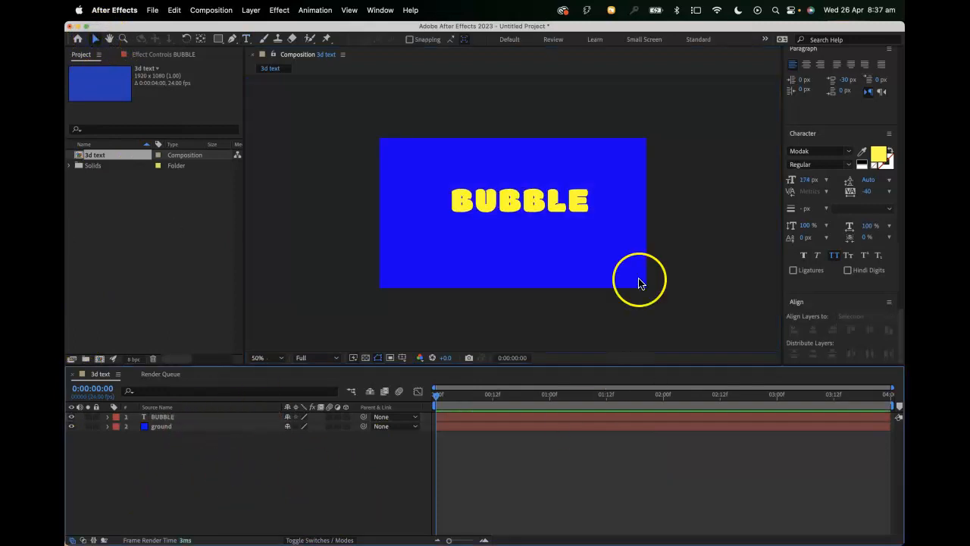
pyautogui.moveTo(563, 202); pyautogui.dragTo(567, 215)
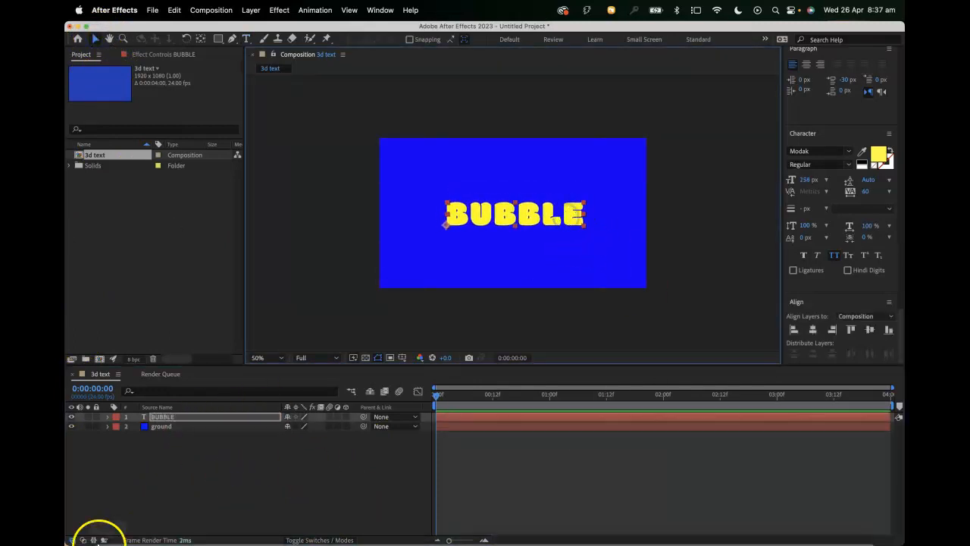
# Turn both the BUBBLE text layer and the ground layer into 3D layers.
pyautogui.click(210, 455)
pyautogui.click(346, 416)
pyautogui.click(346, 427)
pyautogui.click(182, 452)
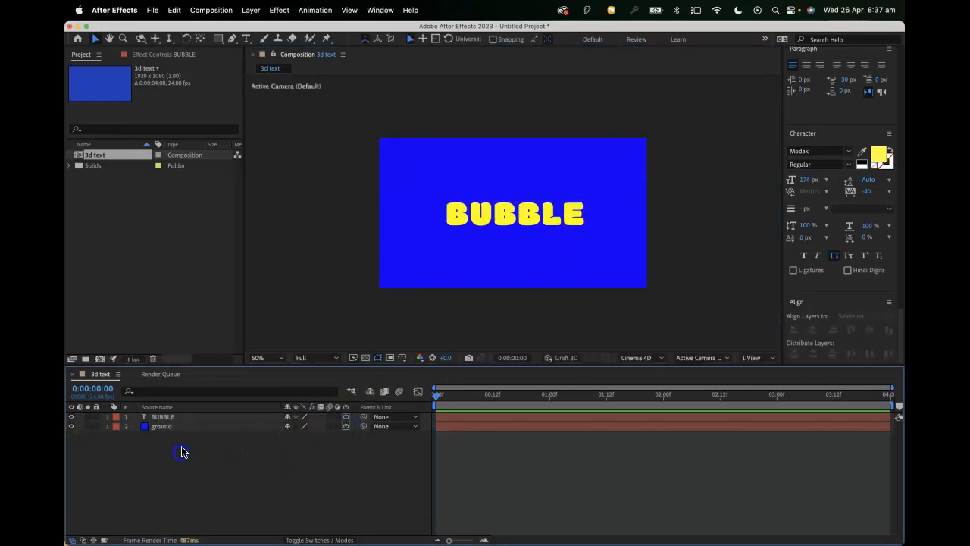
# Set the ground layer's X rotation to 90° so that it lies flat.
pyautogui.click(174, 428)
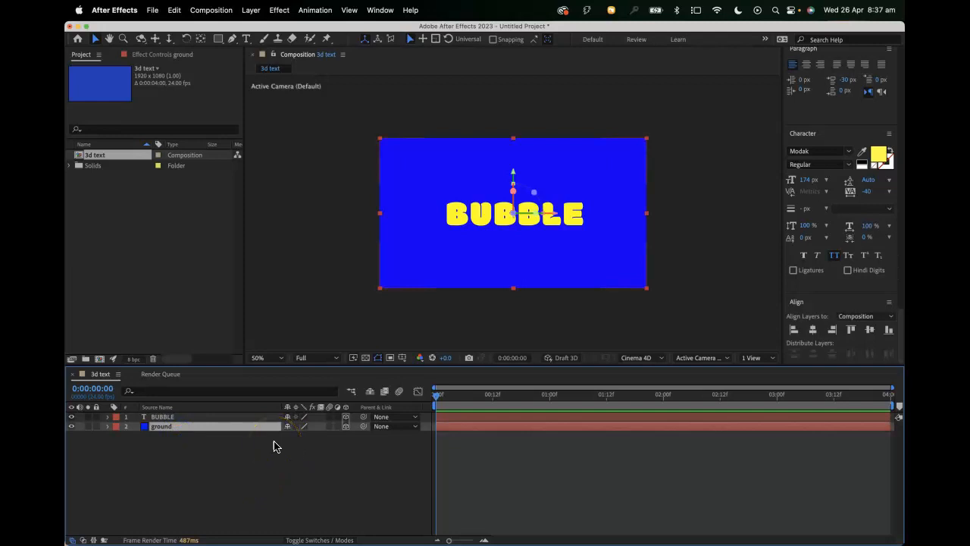
pyautogui.press('r')
pyautogui.click(295, 445)
pyautogui.moveTo(295, 446); pyautogui.dragTo(266, 445)
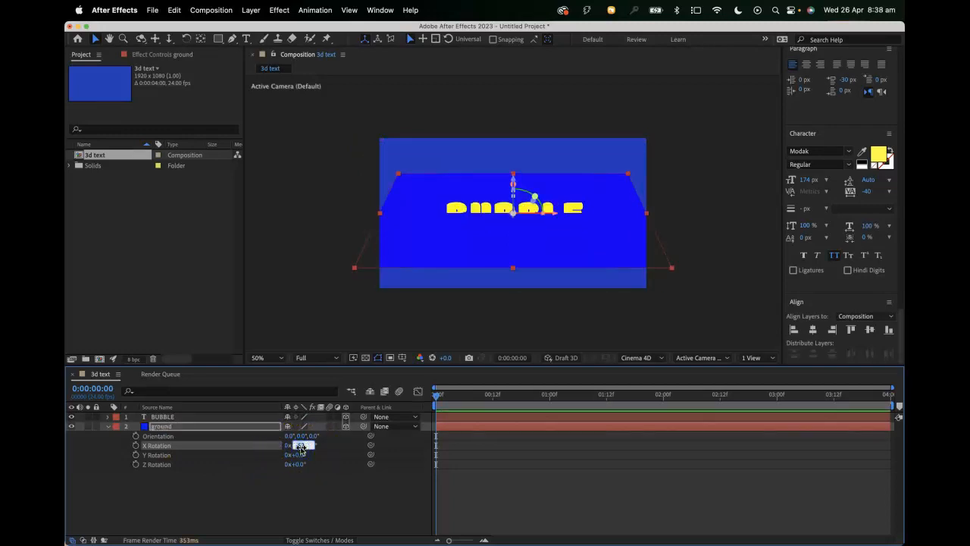
pyautogui.press('Return')
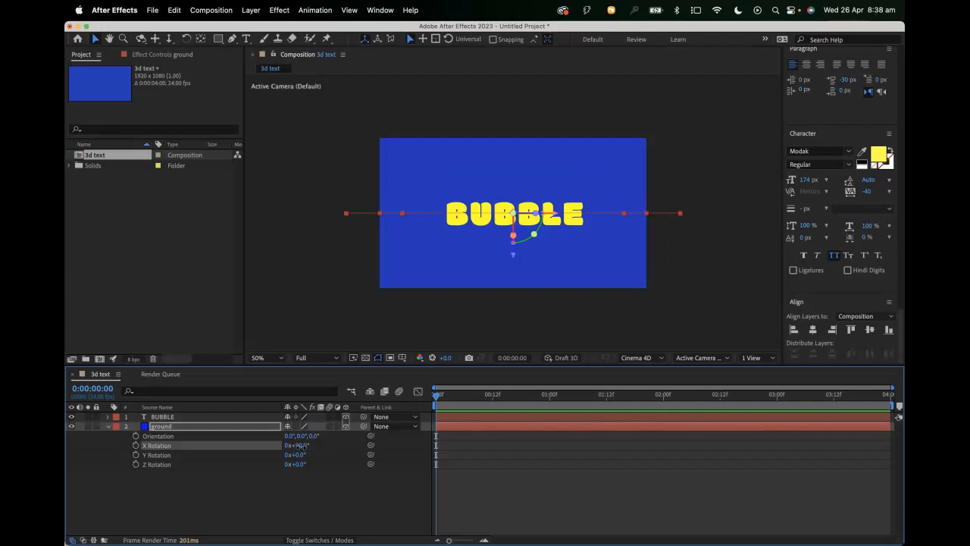
# Raise the BUBBLE text along its vertical axis so it sits just above the ground plane.
pyautogui.click(162, 417)
pyautogui.moveTo(448, 188); pyautogui.dragTo(452, 165)
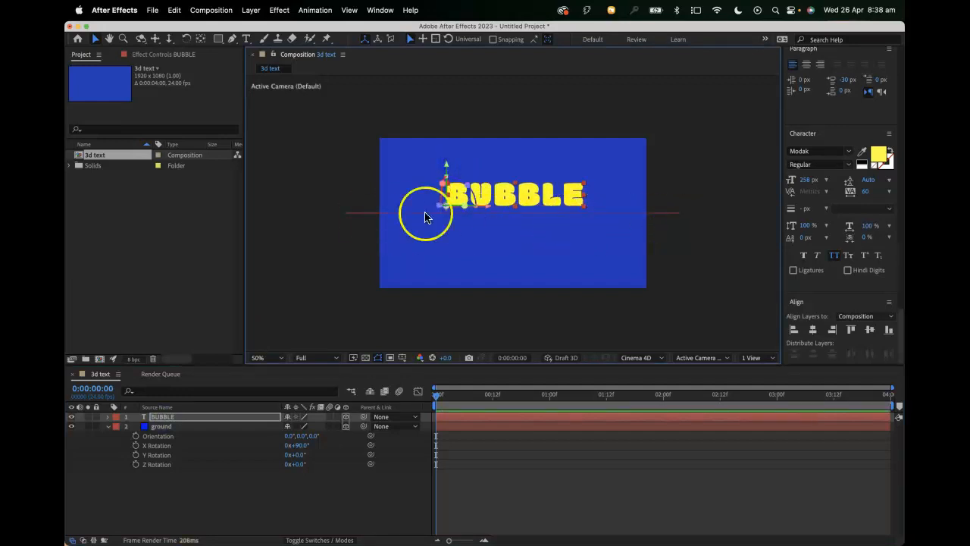
# Add a two-node camera layer with the 50mm preset to the composition.
pyautogui.click(211, 10)
pyautogui.moveTo(279, 10)
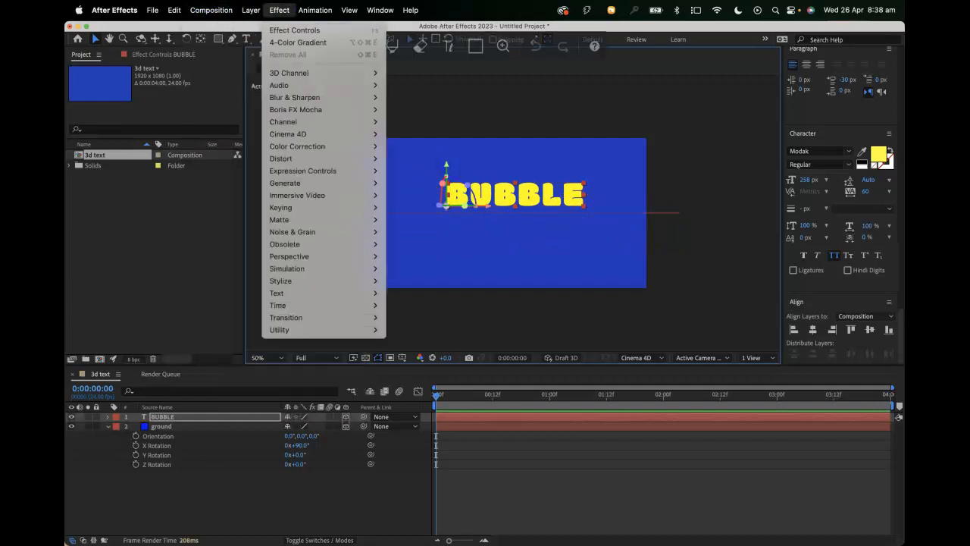
pyautogui.moveTo(250, 30)
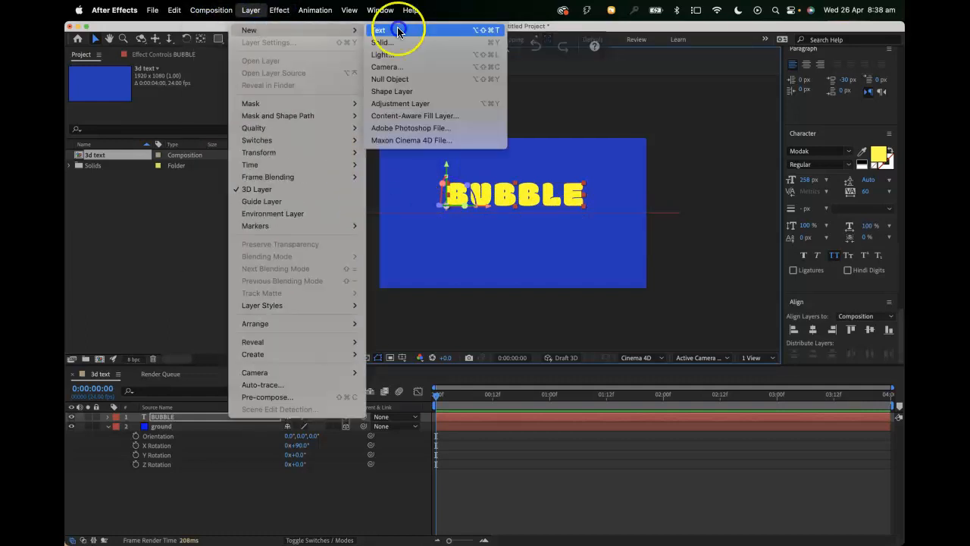
pyautogui.click(457, 69)
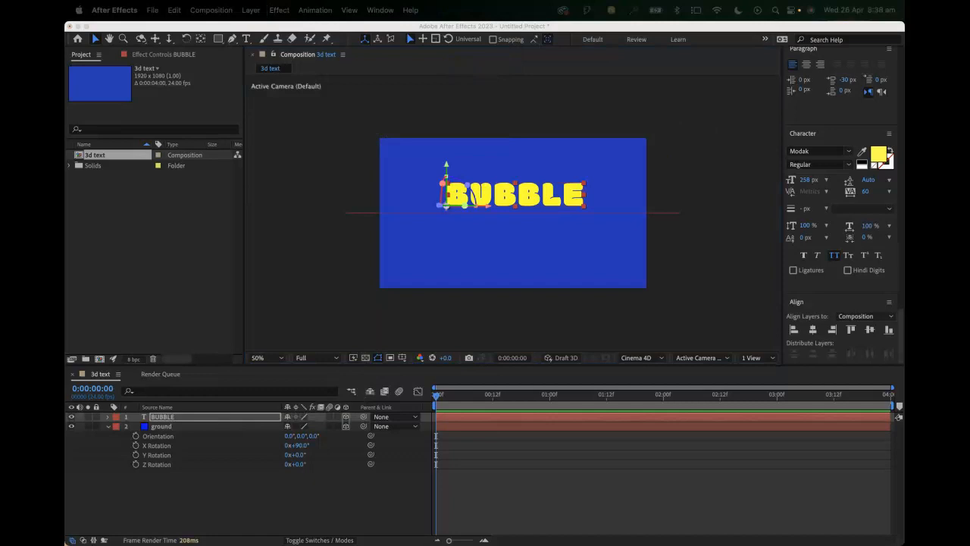
pyautogui.moveTo(658, 57); pyautogui.dragTo(474, 92)
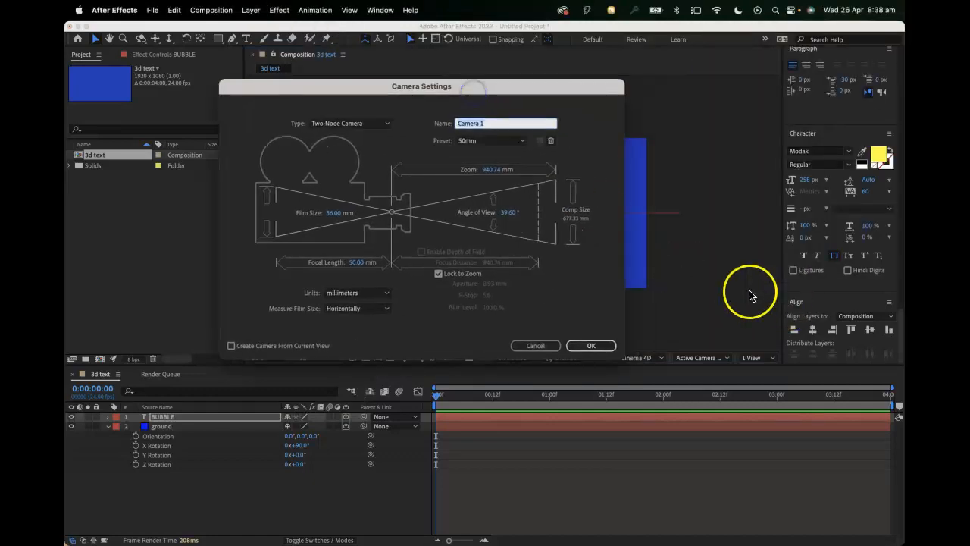
pyautogui.click(577, 348)
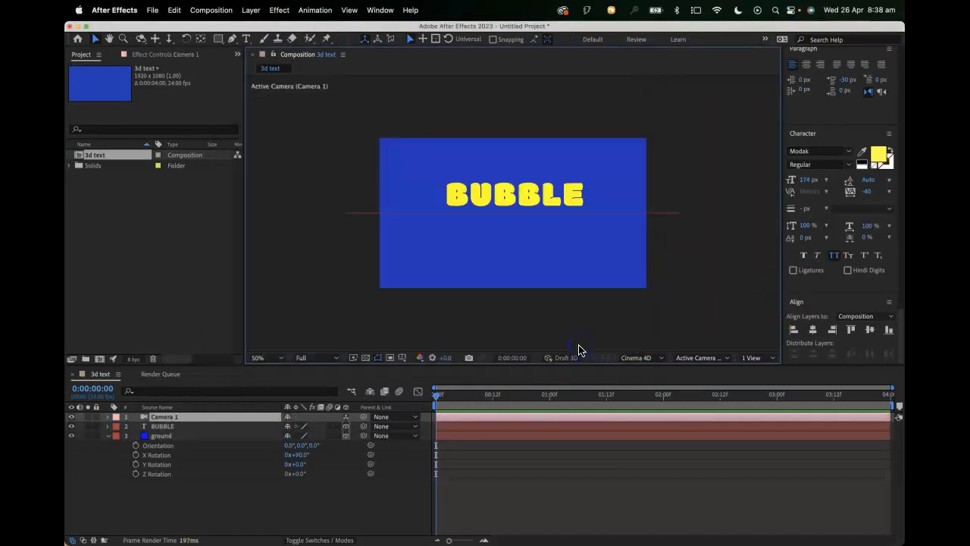
# Orbit, pan and dolly the camera for a raised, angled view with BUBBLE near the frame's centre, positioned at about 287, -168, -2030.
pyautogui.click(140, 38)
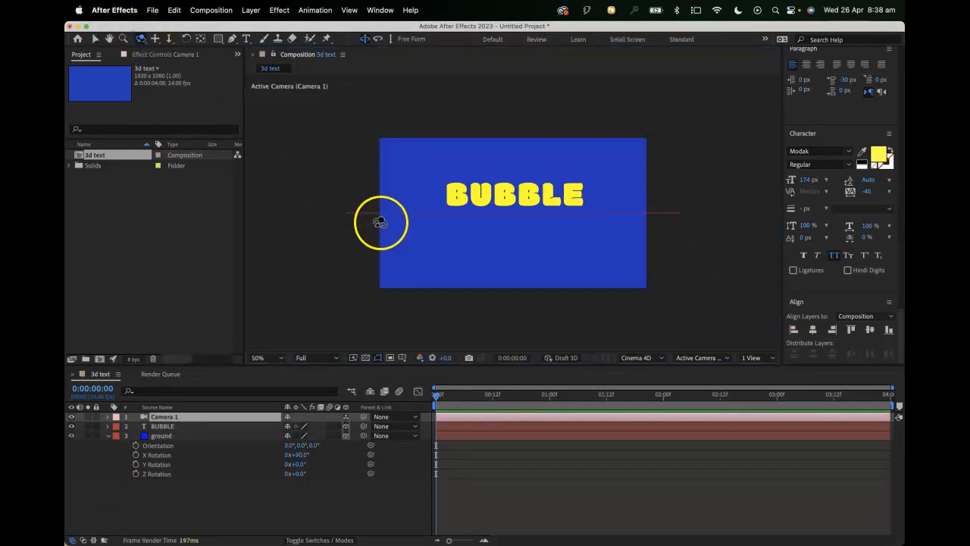
pyautogui.moveTo(403, 188); pyautogui.dragTo(435, 195)
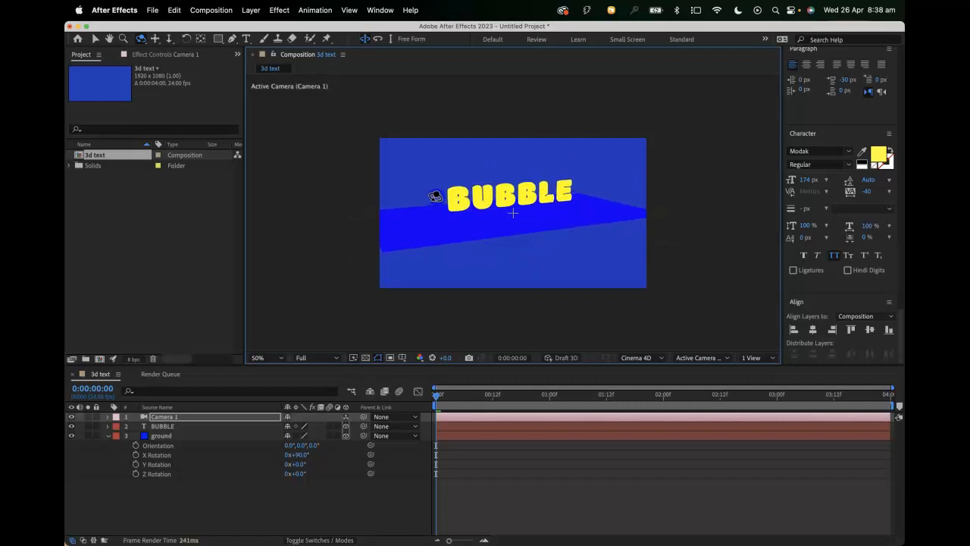
pyautogui.click(156, 42)
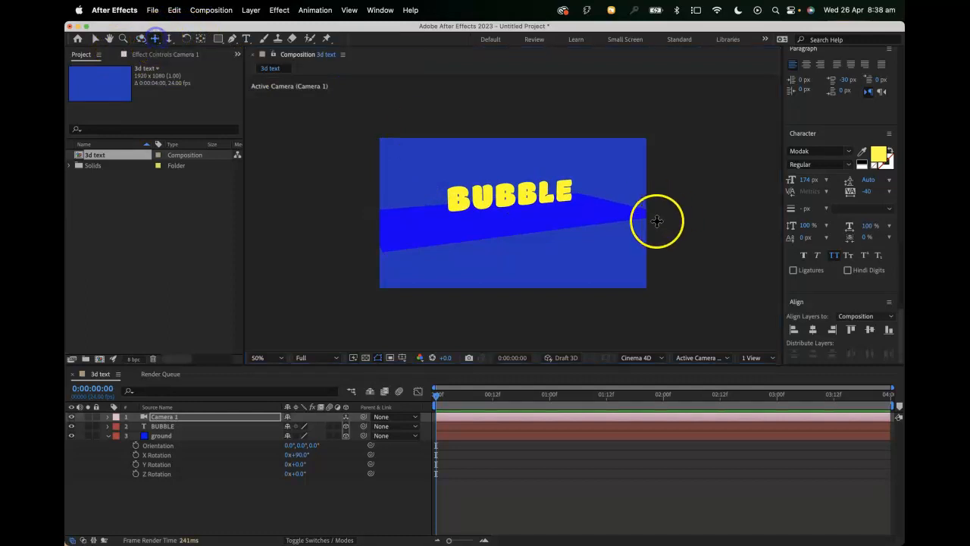
pyautogui.moveTo(593, 238)
pyautogui.mouseDown()
pyautogui.moveTo(582, 247)
pyautogui.moveTo(585, 291)
pyautogui.moveTo(591, 218)
pyautogui.moveTo(582, 222)
pyautogui.mouseUp()
pyautogui.click(169, 39)
pyautogui.click(606, 265)
pyautogui.click(156, 37)
pyautogui.moveTo(489, 218); pyautogui.dragTo(508, 241)
pyautogui.click(140, 37)
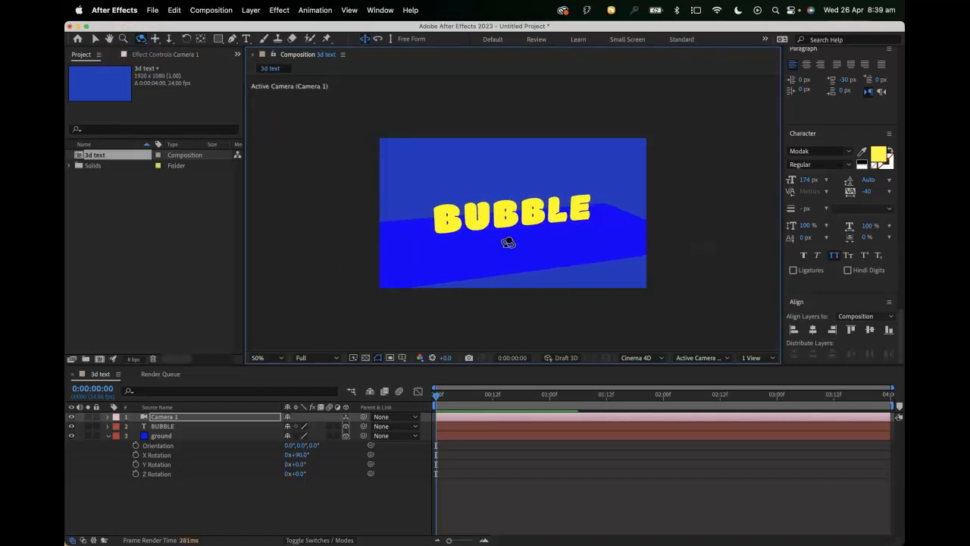
# Scale the ground layer up uniformly to about 2286% so that it fills the camera view.
pyautogui.click(173, 436)
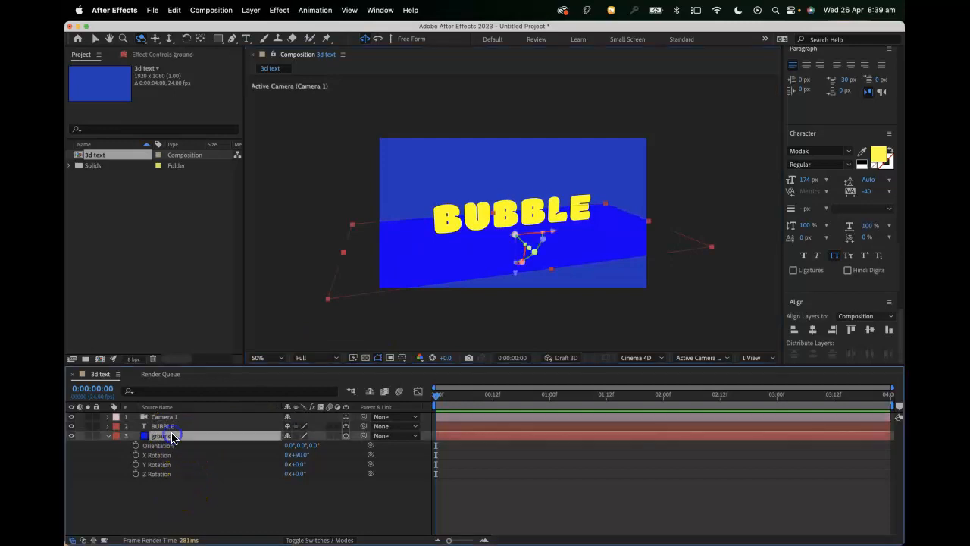
pyautogui.press('s')
pyautogui.moveTo(323, 446); pyautogui.dragTo(876, 435)
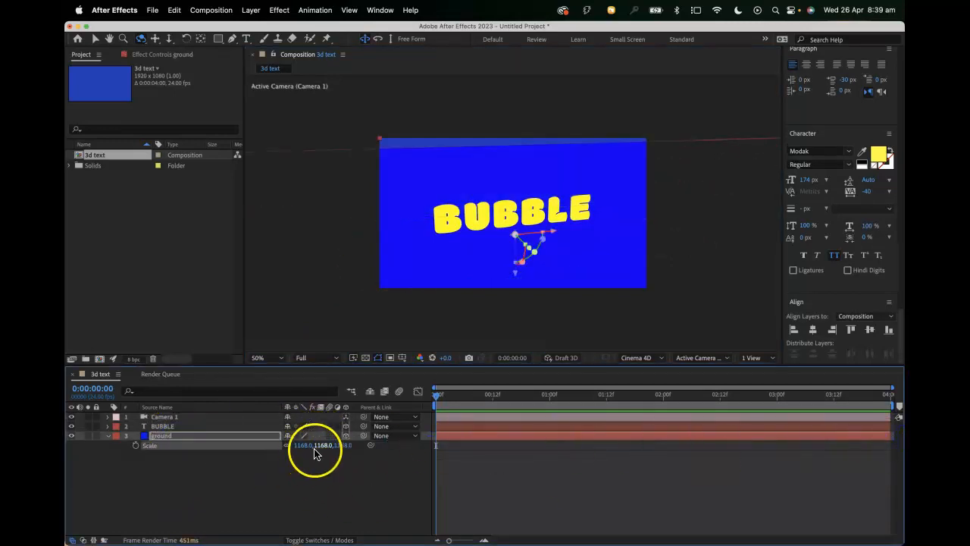
pyautogui.moveTo(316, 445); pyautogui.dragTo(838, 422)
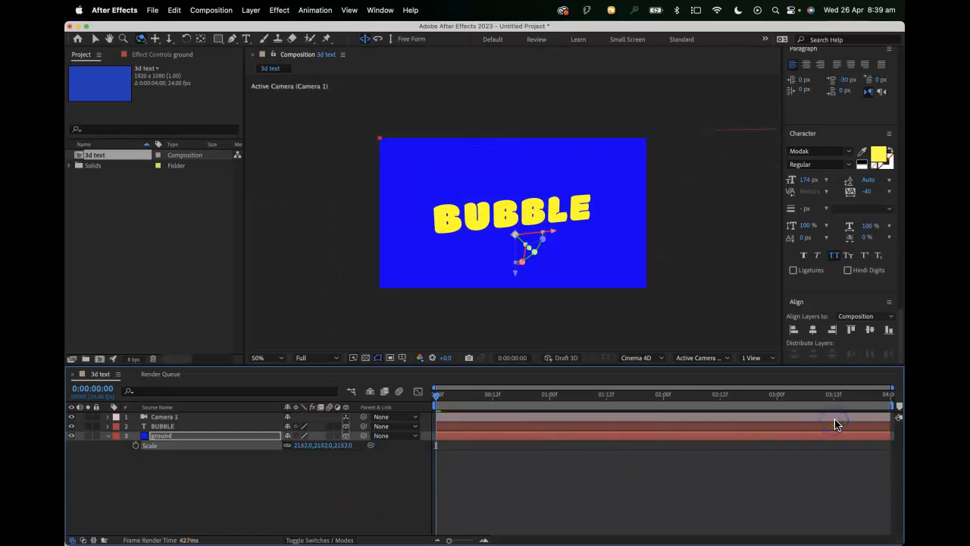
pyautogui.moveTo(318, 446); pyautogui.dragTo(391, 442)
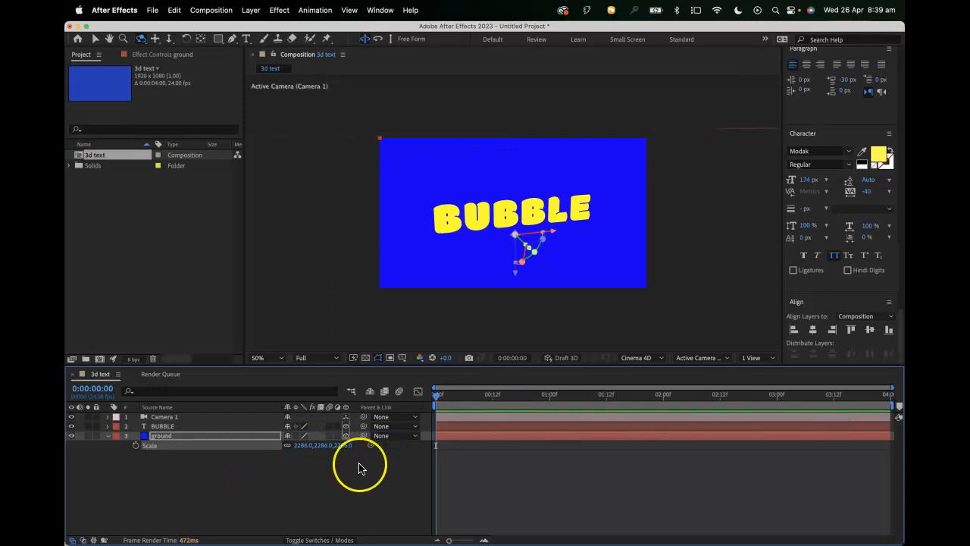
pyautogui.click(203, 485)
pyautogui.click(109, 437)
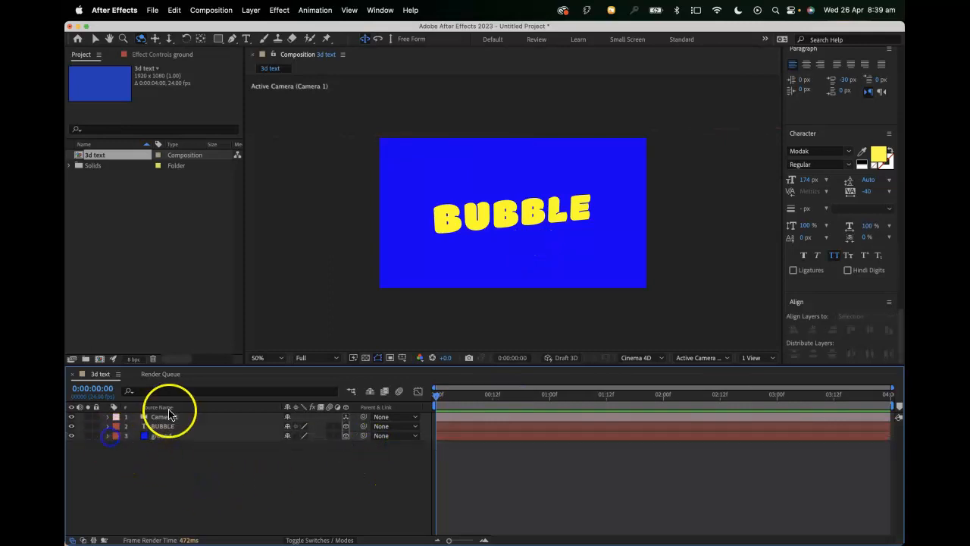
# Start keyframing Camera 1's Point of Interest and Position at 0:00:00:00.
pyautogui.click(166, 416)
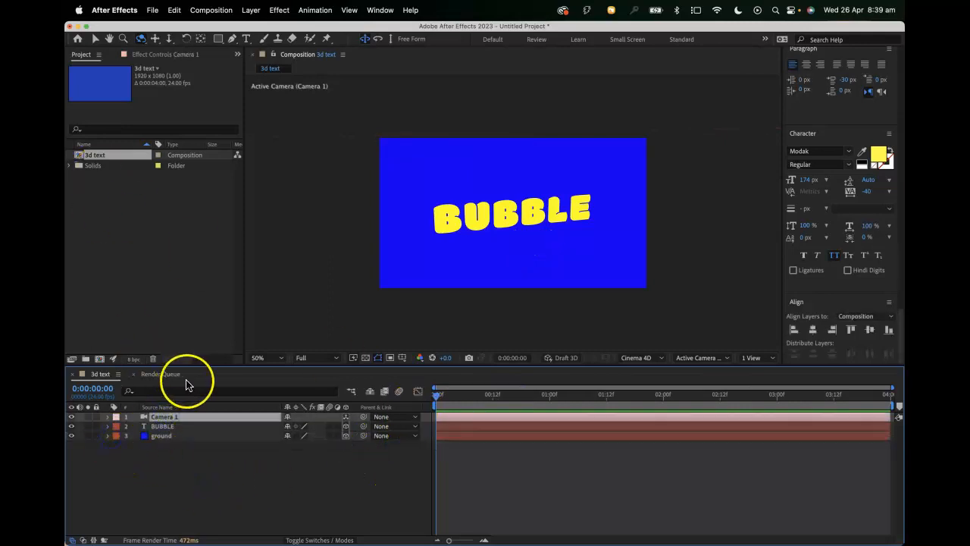
pyautogui.click(108, 417)
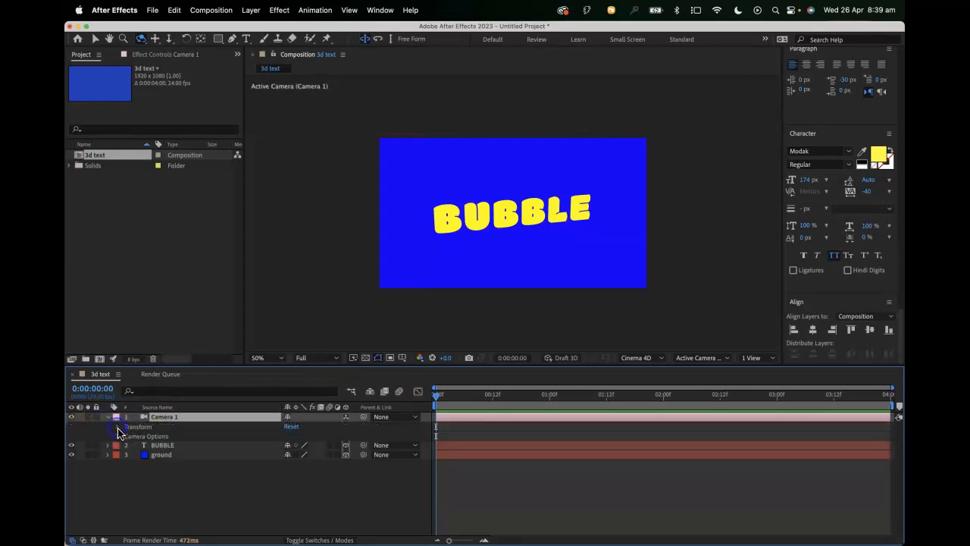
pyautogui.click(117, 427)
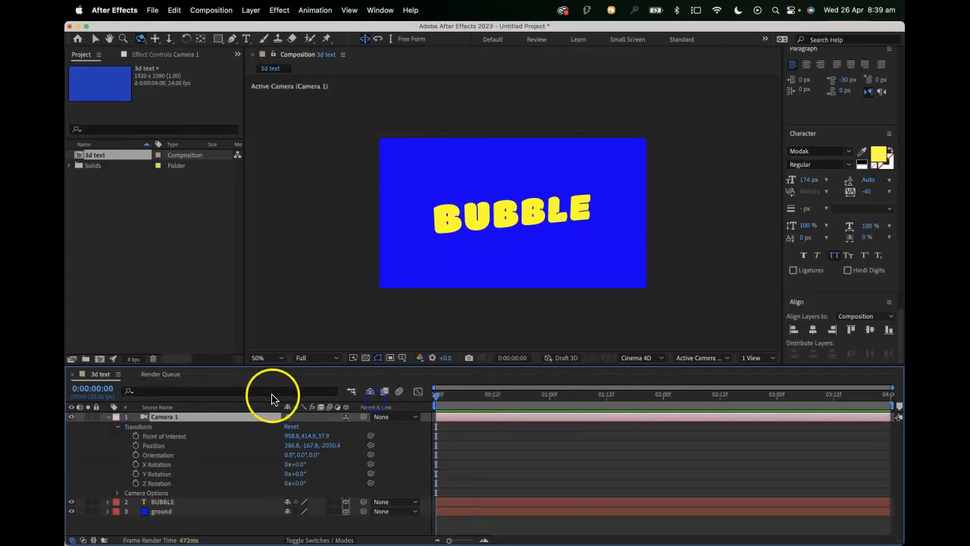
pyautogui.click(135, 435)
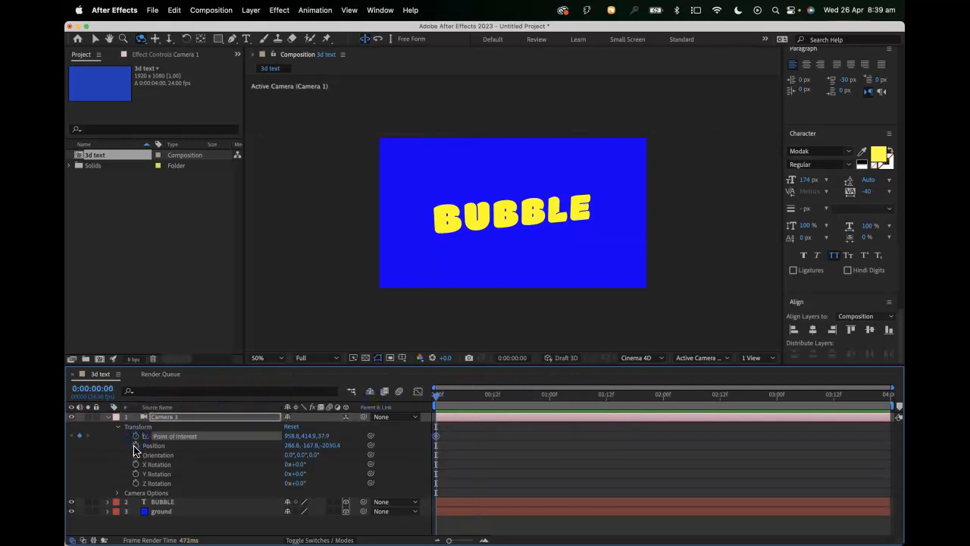
pyautogui.click(135, 446)
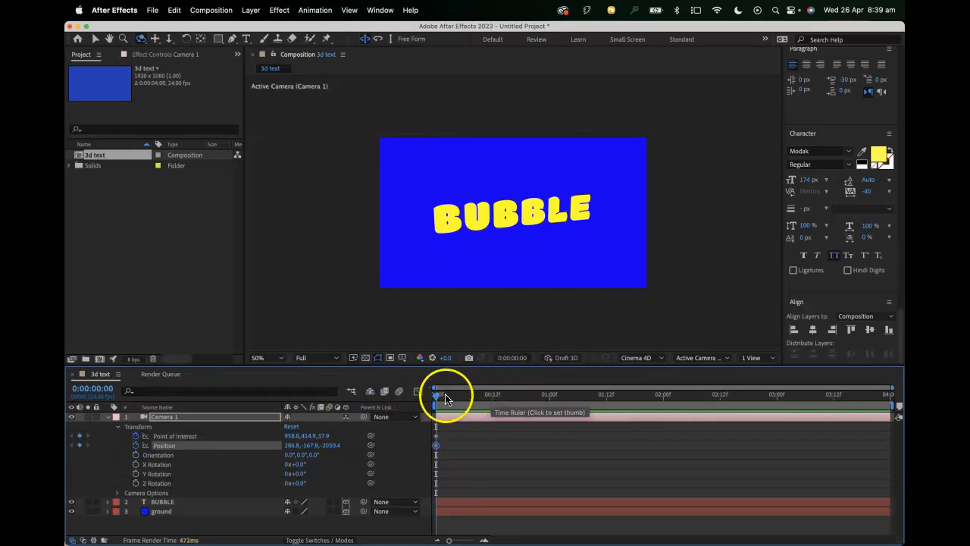
# At 0:00:03:00, dolly, pan and orbit the camera to a closer angled view of BUBBLE, positioned at about 6, 94, -1192.
pyautogui.moveTo(437, 396); pyautogui.dragTo(859, 404)
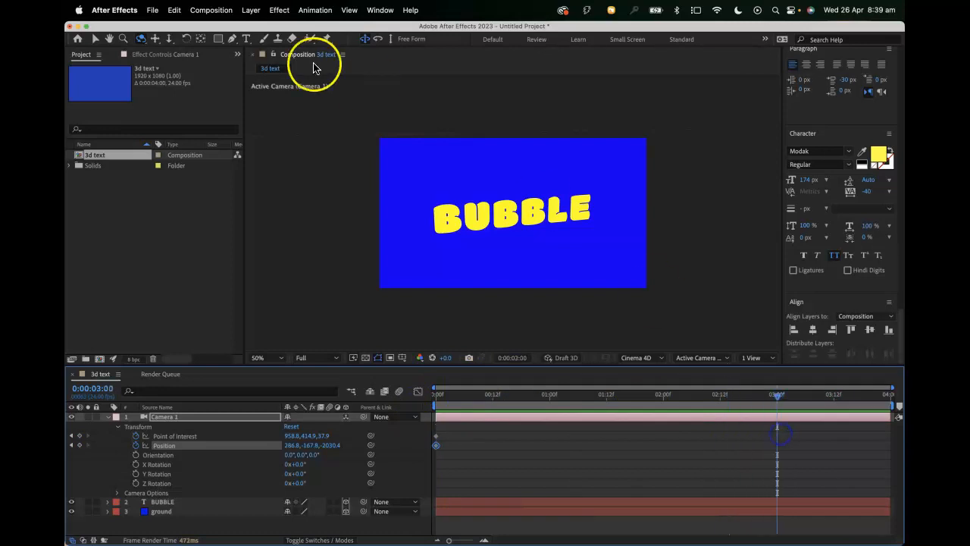
pyautogui.click(141, 41)
pyautogui.moveTo(502, 218)
pyautogui.mouseDown()
pyautogui.moveTo(495, 208)
pyautogui.moveTo(509, 216)
pyautogui.mouseUp()
pyautogui.click(168, 39)
pyautogui.moveTo(506, 222); pyautogui.dragTo(521, 203)
pyautogui.click(154, 38)
pyautogui.moveTo(411, 186); pyautogui.dragTo(485, 221)
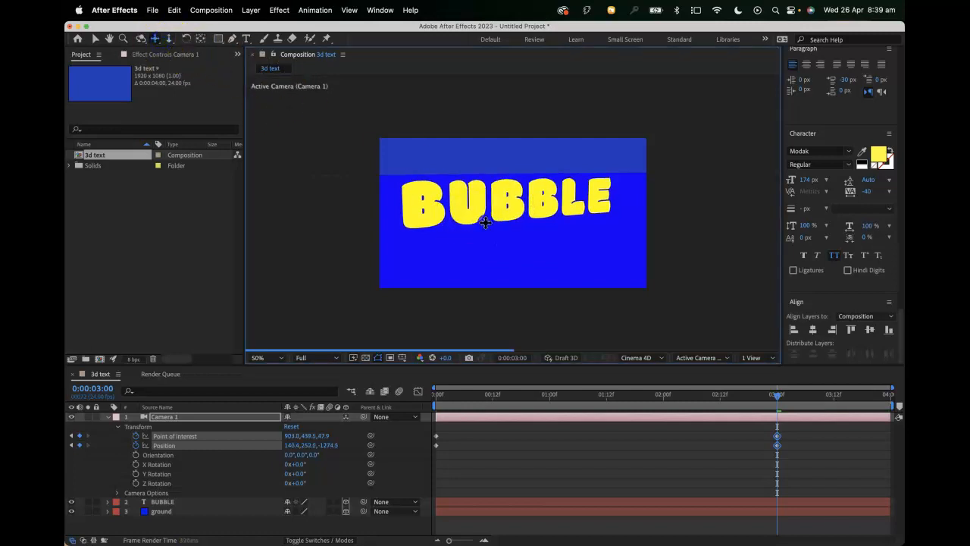
pyautogui.click(141, 39)
pyautogui.moveTo(421, 214); pyautogui.dragTo(435, 219)
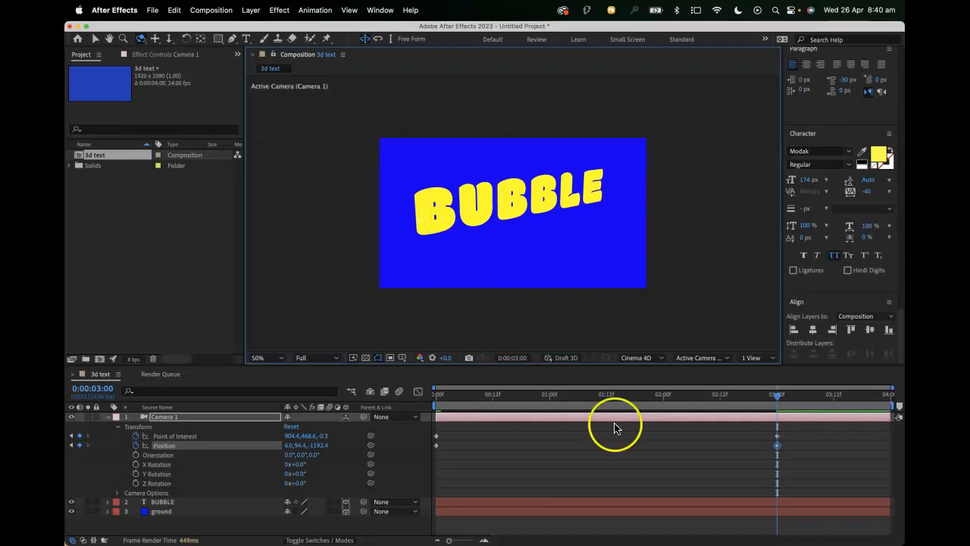
# At 0:00:00:00, orbit the camera to the opposite side of BUBBLE, to a position of about 1667, -246, -2176.
pyautogui.moveTo(774, 396); pyautogui.dragTo(423, 405)
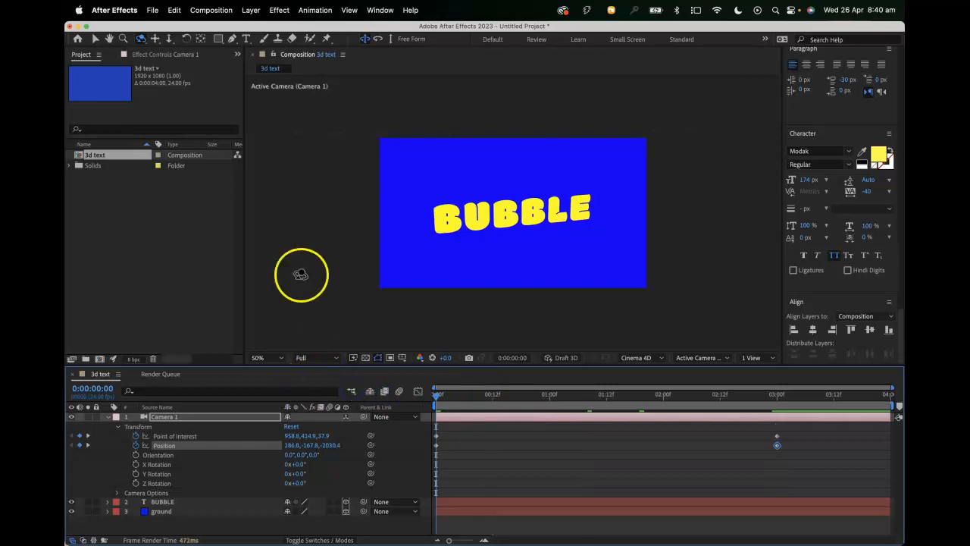
pyautogui.click(139, 38)
pyautogui.moveTo(557, 229); pyautogui.dragTo(535, 231)
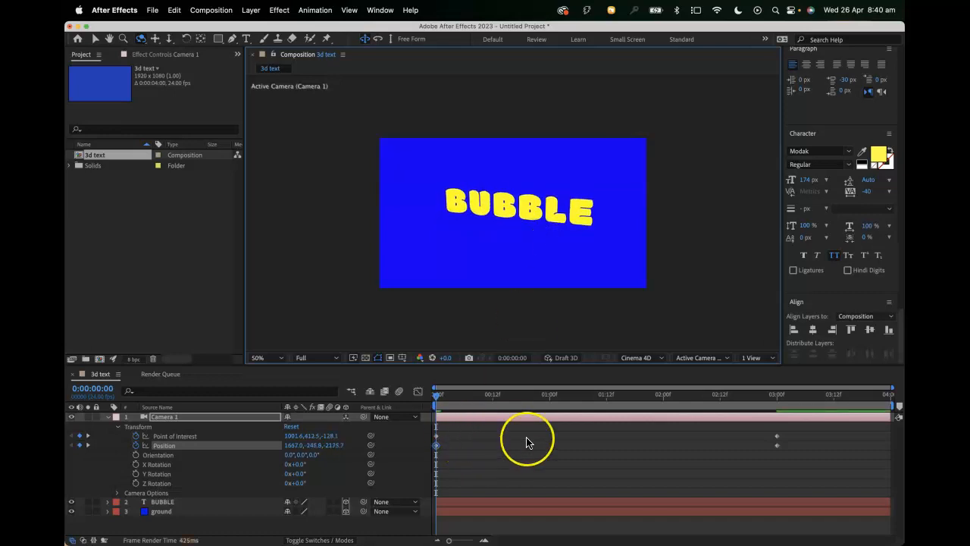
# Play back the first part of the camera animation as a preview and stop it.
pyautogui.press('space')
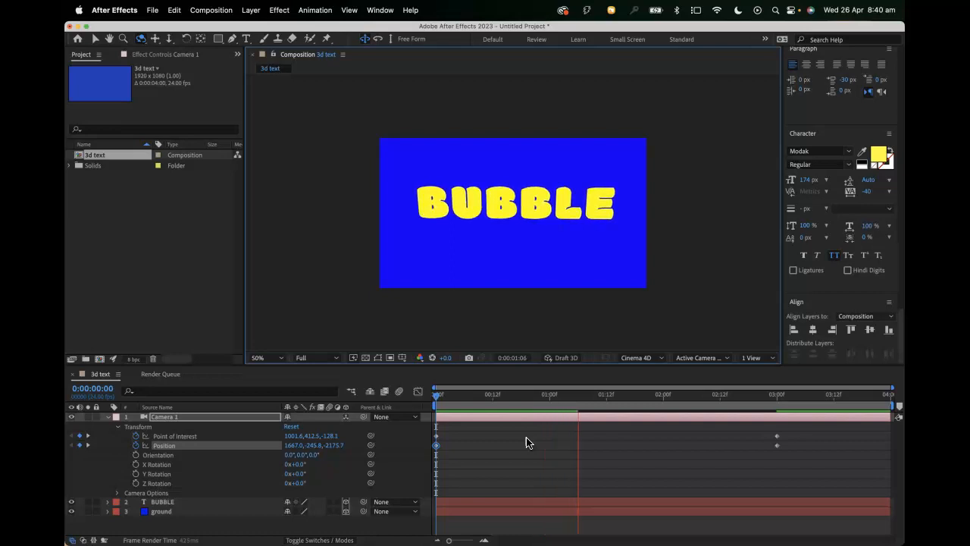
pyautogui.click(527, 443)
pyautogui.click(480, 310)
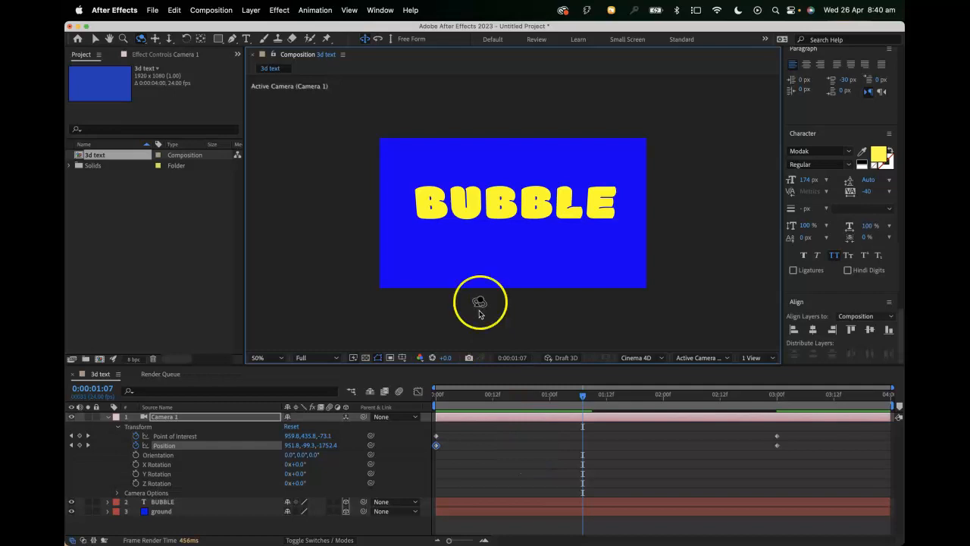
# Choose Cinema 4D as the 3D renderer for the 3d text composition.
pyautogui.click(224, 10)
pyautogui.click(202, 48)
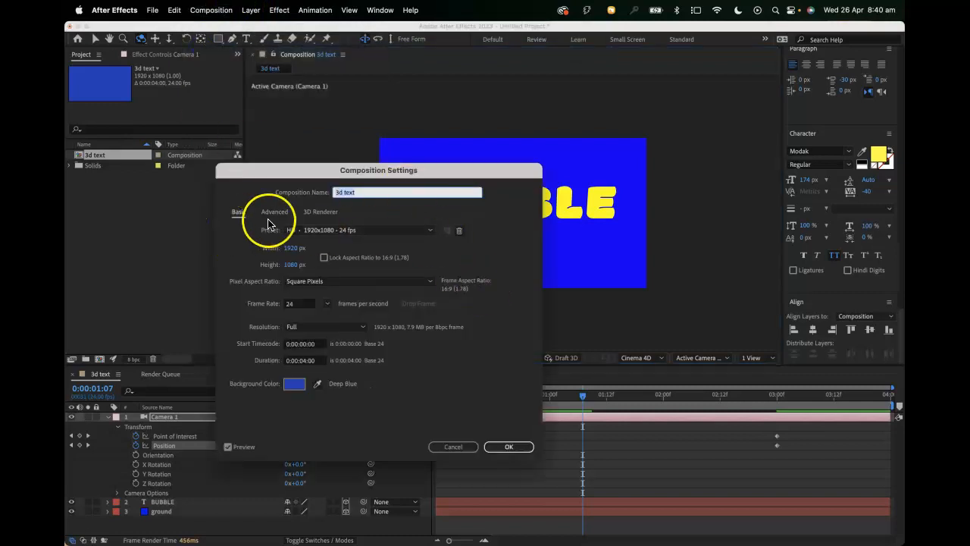
pyautogui.click(273, 214)
pyautogui.click(312, 214)
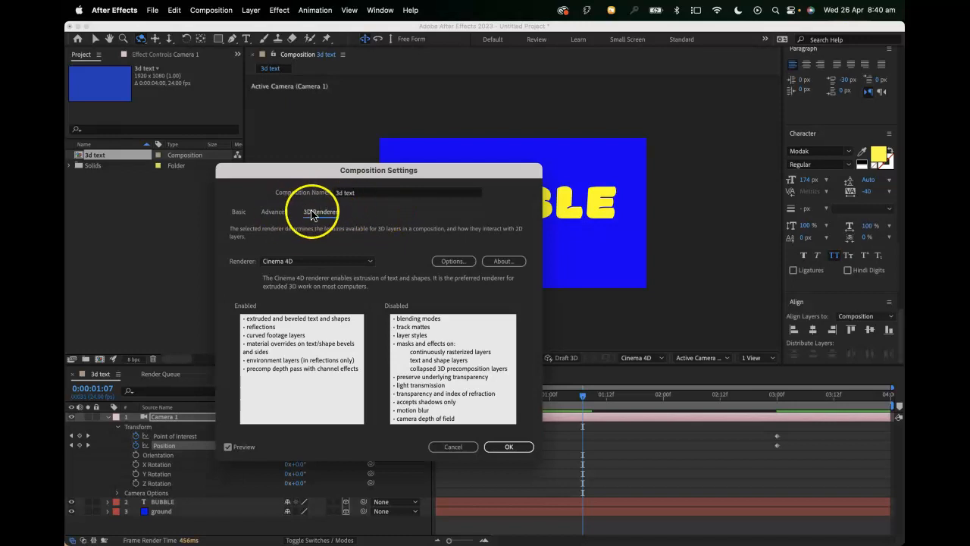
pyautogui.click(351, 265)
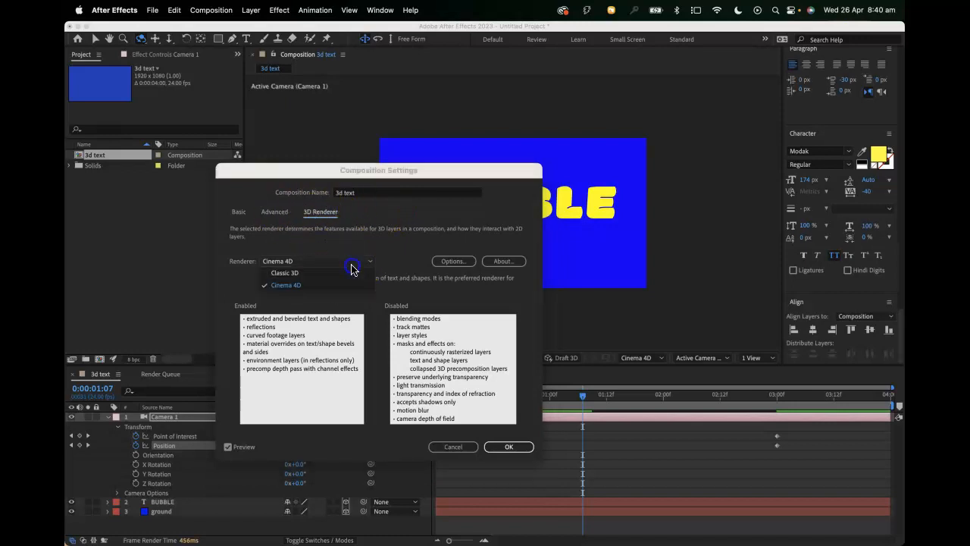
pyautogui.click(303, 285)
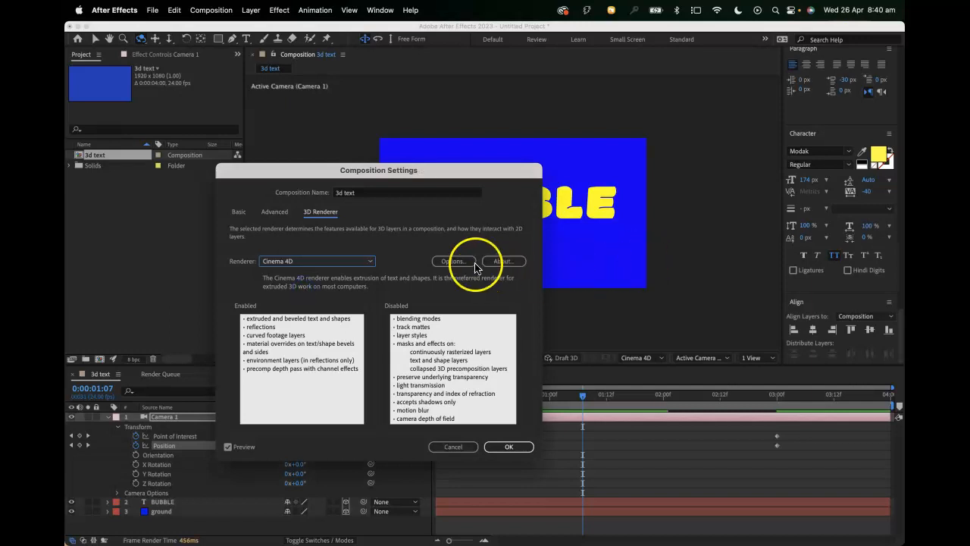
pyautogui.click(506, 446)
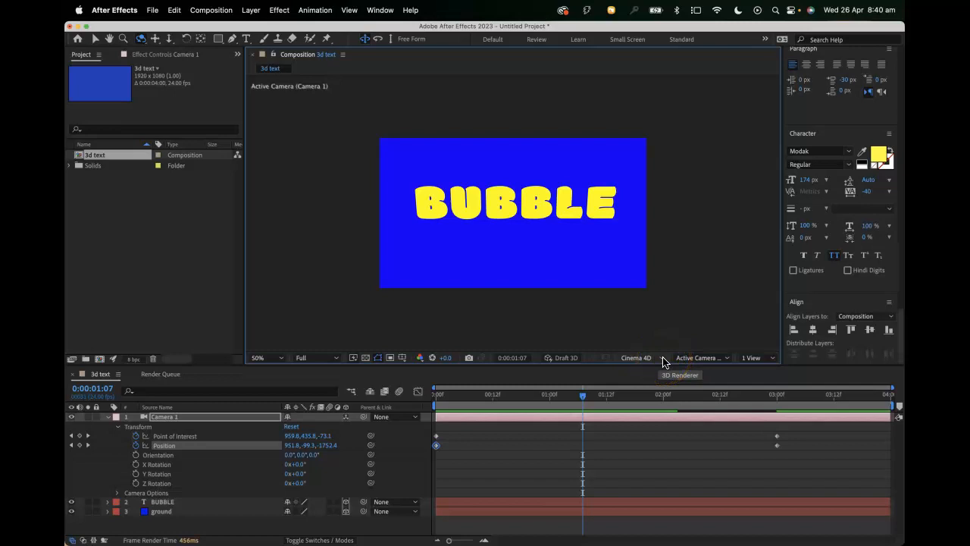
pyautogui.click(662, 360)
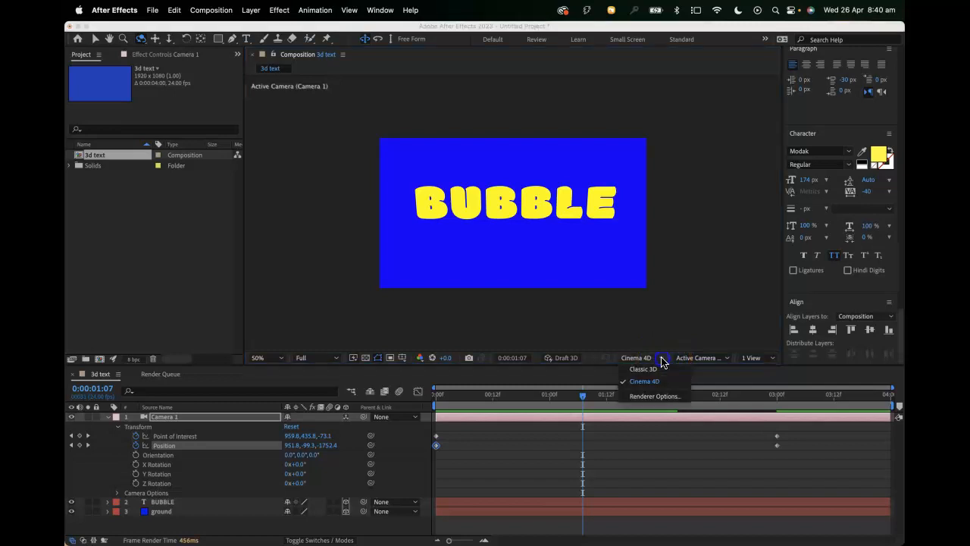
pyautogui.click(662, 361)
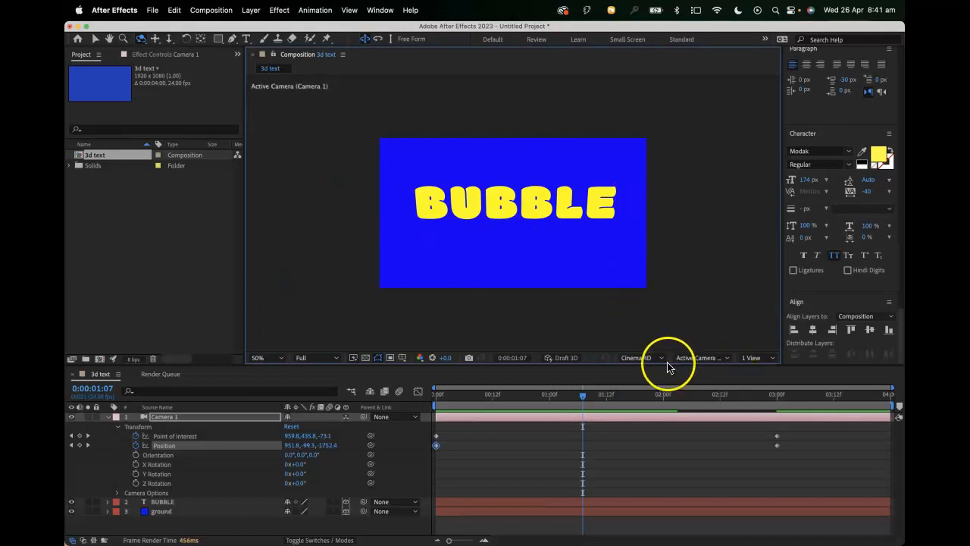
pyautogui.click(662, 361)
pyautogui.click(662, 361)
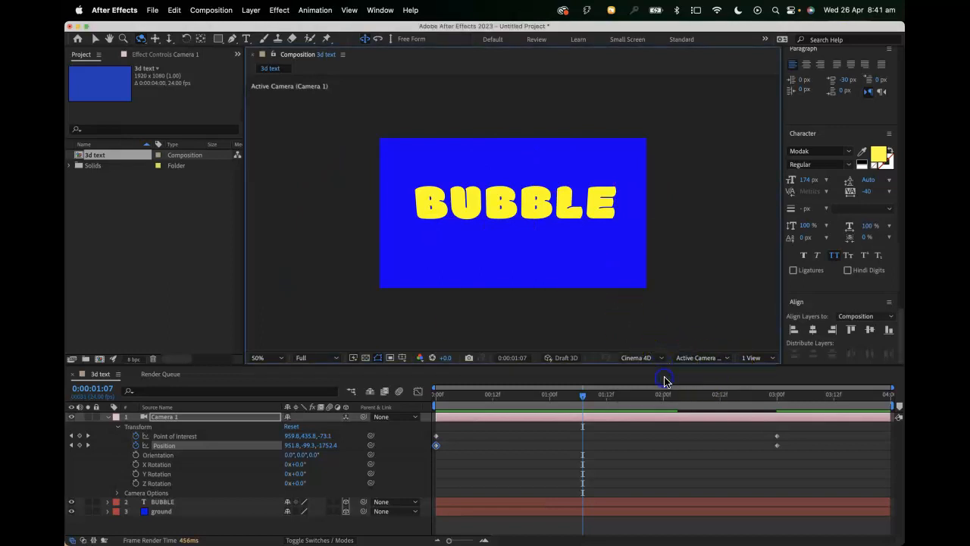
# Move the current time to 0:00:02:08 and collapse Camera 1's properties.
pyautogui.moveTo(587, 397); pyautogui.dragTo(699, 411)
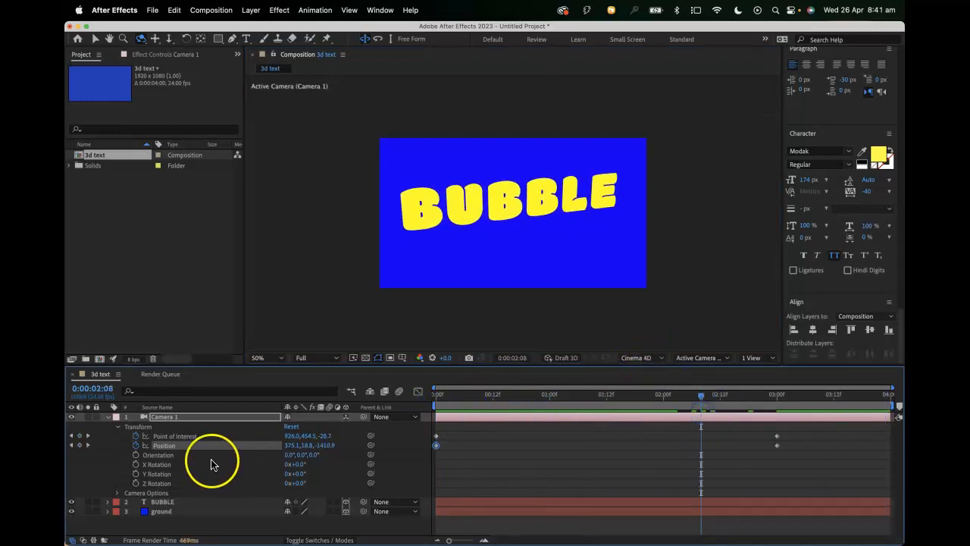
pyautogui.click(116, 428)
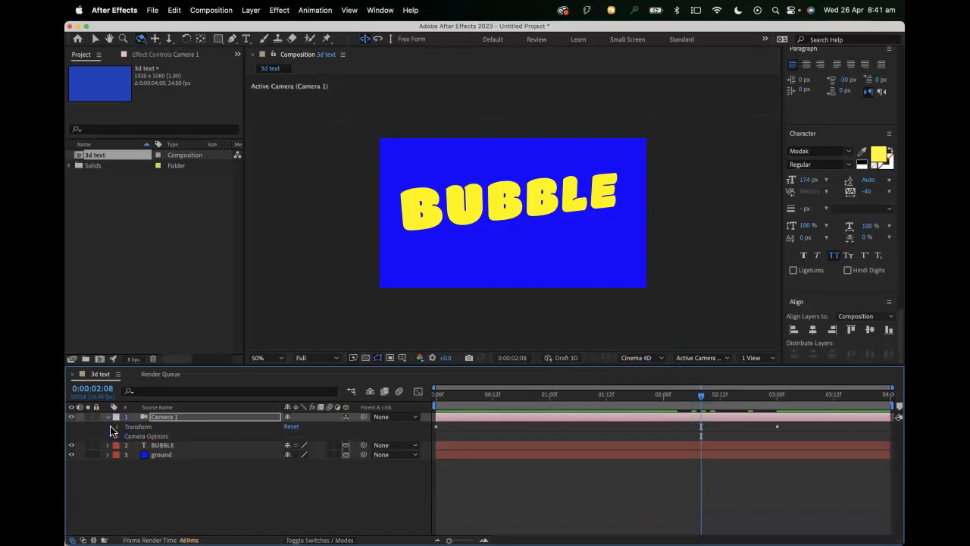
pyautogui.click(108, 416)
# Set the bevel depth to 25 in the BUBBLE text layer's geometry options.
pyautogui.click(167, 426)
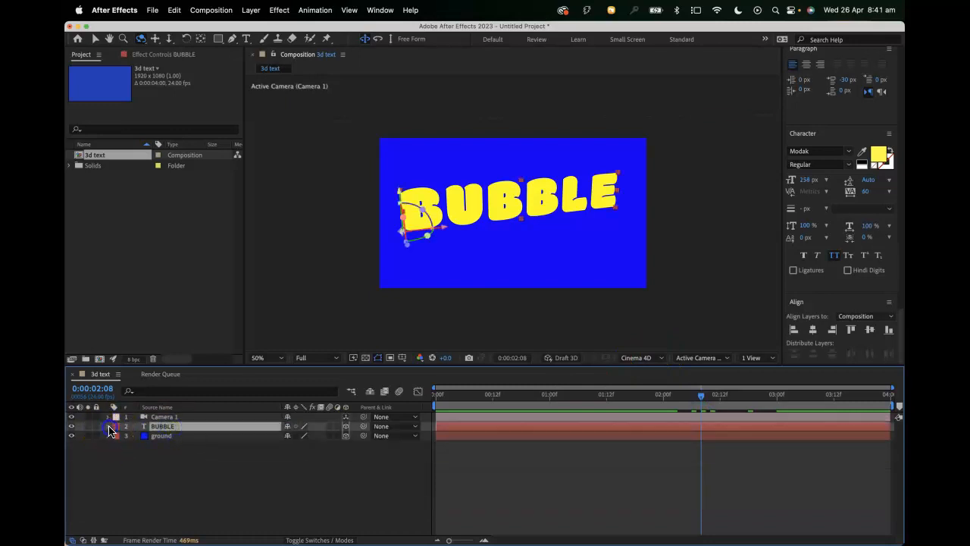
pyautogui.click(108, 426)
pyautogui.click(118, 464)
pyautogui.click(203, 474)
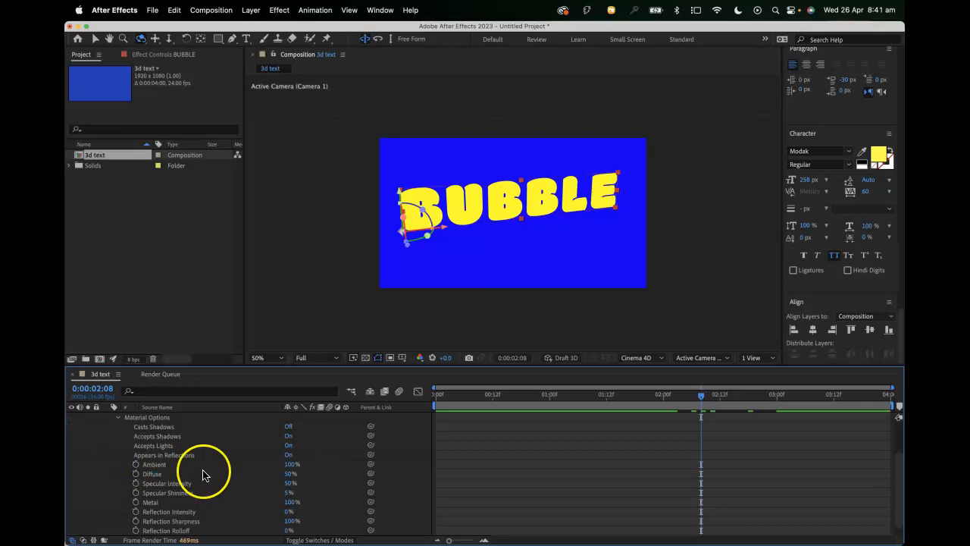
pyautogui.click(117, 416)
pyautogui.click(118, 455)
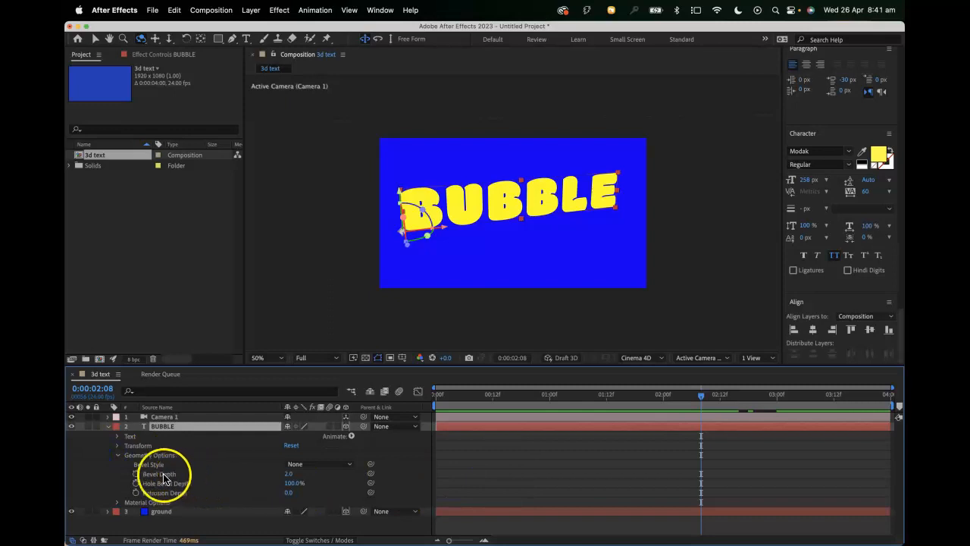
pyautogui.click(288, 474)
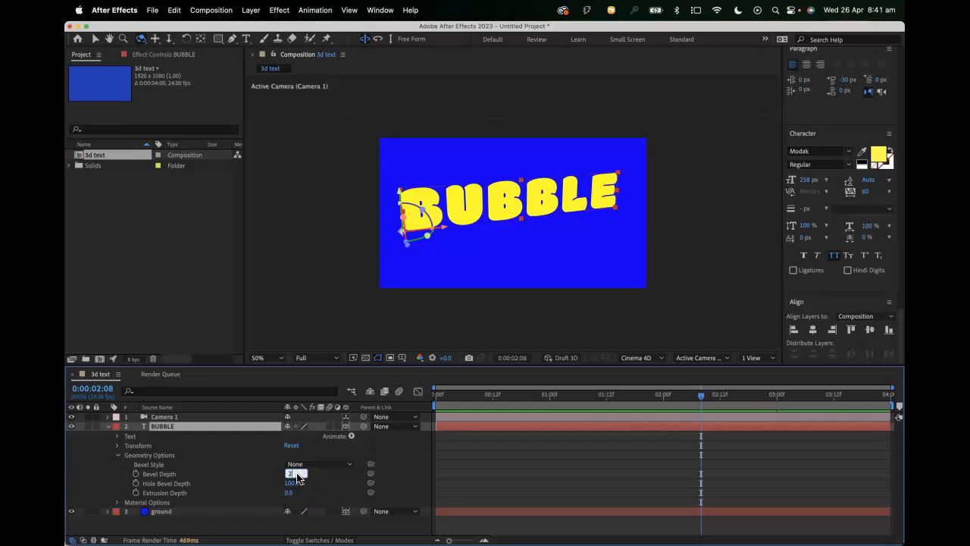
pyautogui.press('Return')
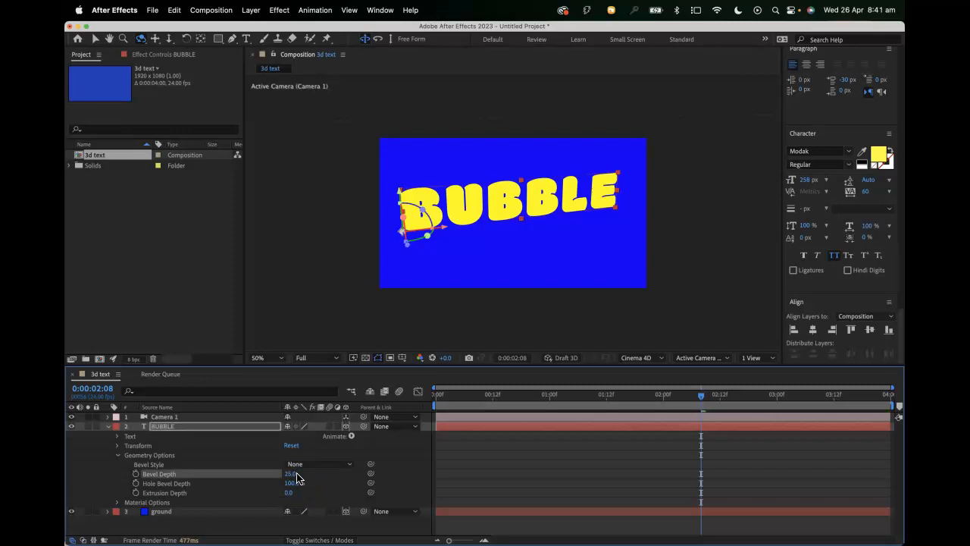
# Give BUBBLE an extrusion depth of 59 and a Convex bevel style, then collapse the layer's properties.
pyautogui.moveTo(520, 396); pyautogui.dragTo(755, 394)
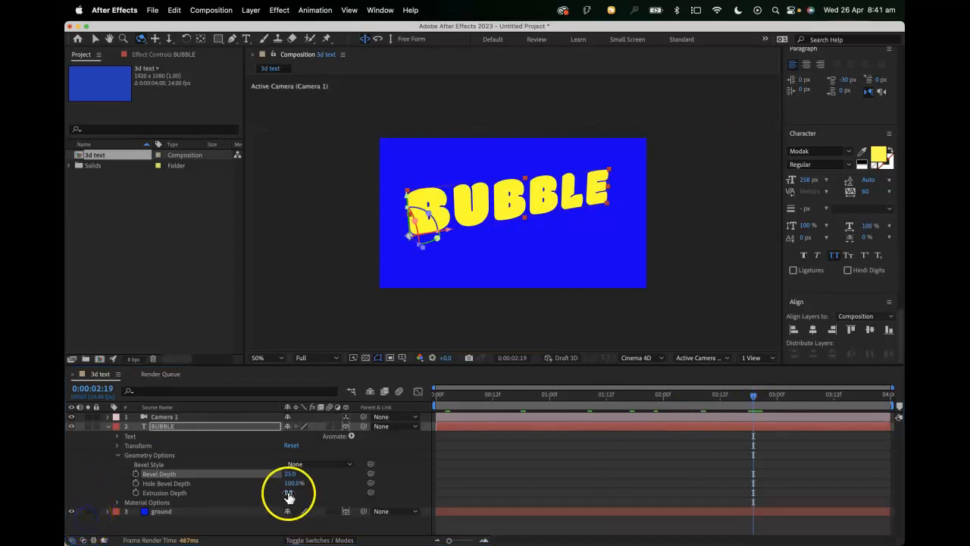
pyautogui.moveTo(289, 494); pyautogui.dragTo(322, 495)
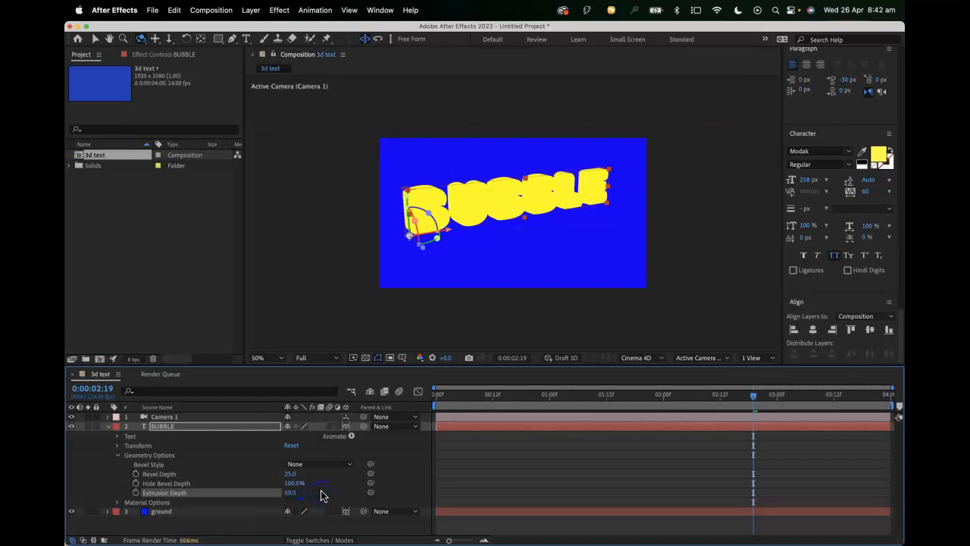
pyautogui.moveTo(685, 394); pyautogui.dragTo(640, 397)
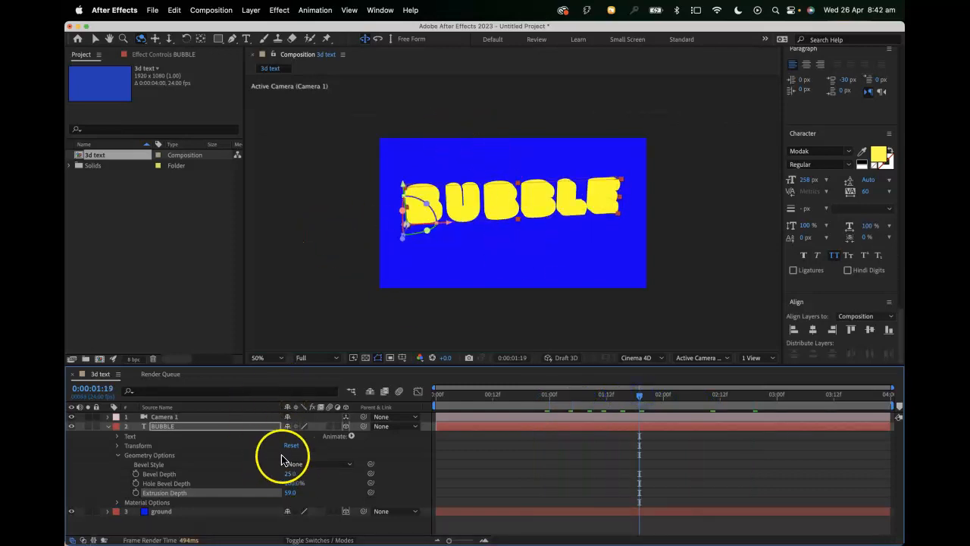
pyautogui.click(312, 465)
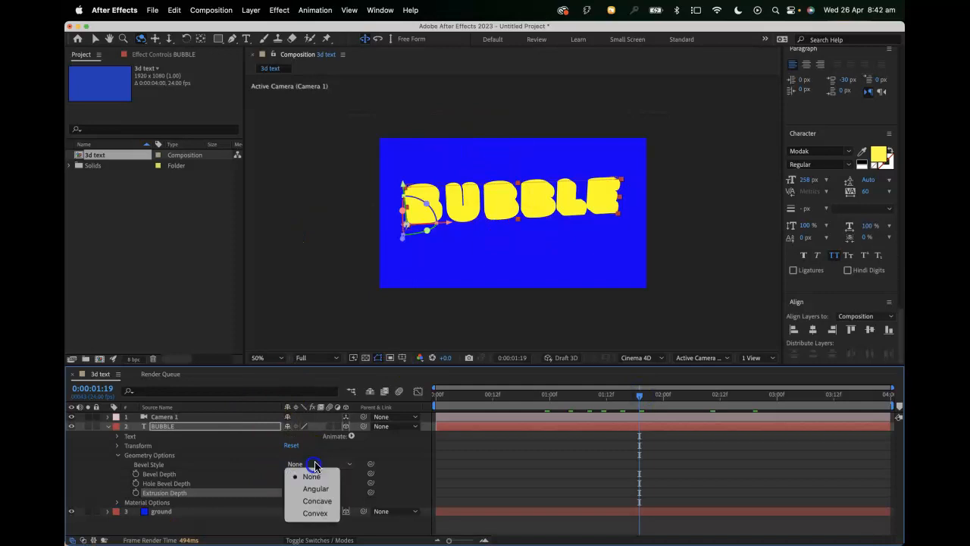
pyautogui.click(315, 514)
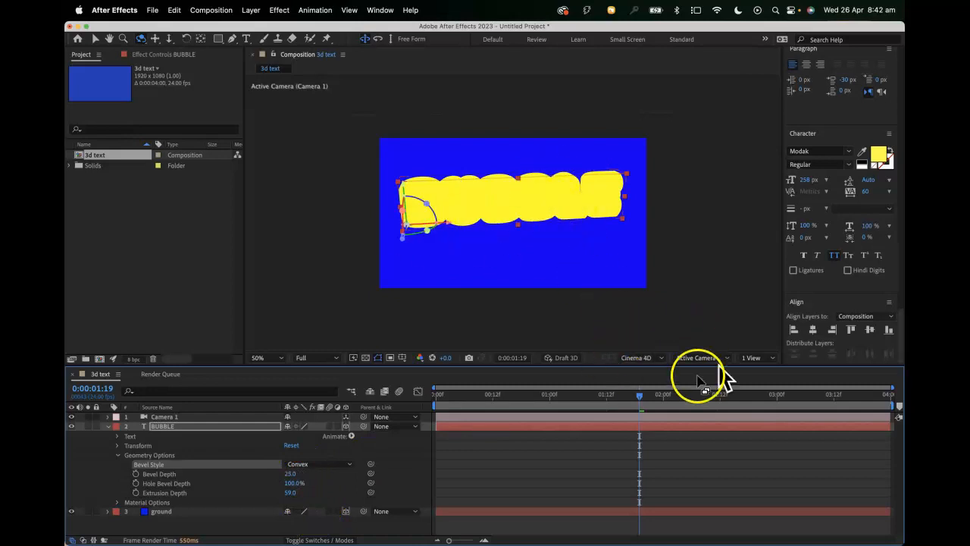
pyautogui.click(108, 426)
# Add a white spot light above the Camera 1 layer with 100% intensity, 90° cone angle, 50% cone feather and no falloff.
pyautogui.click(188, 416)
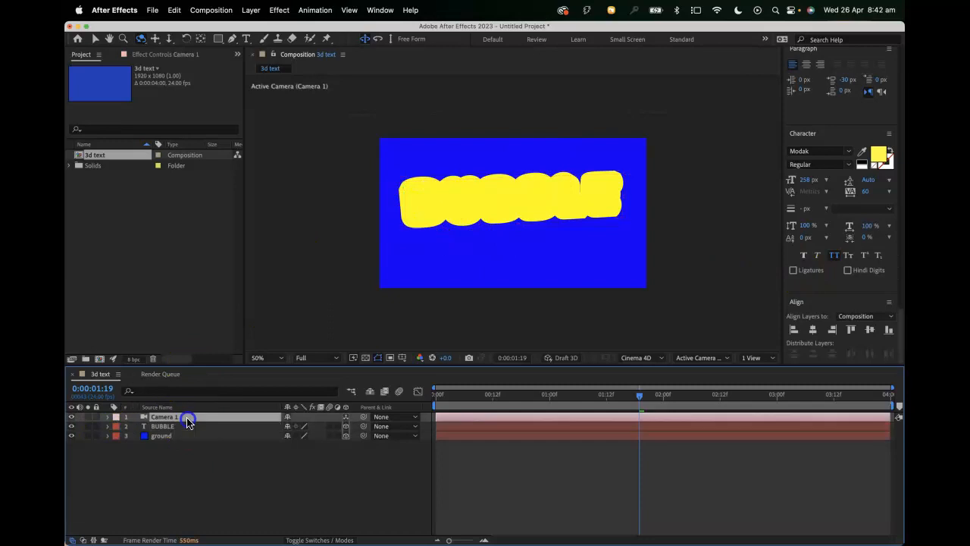
pyautogui.click(198, 7)
pyautogui.moveTo(251, 9)
pyautogui.moveTo(303, 30)
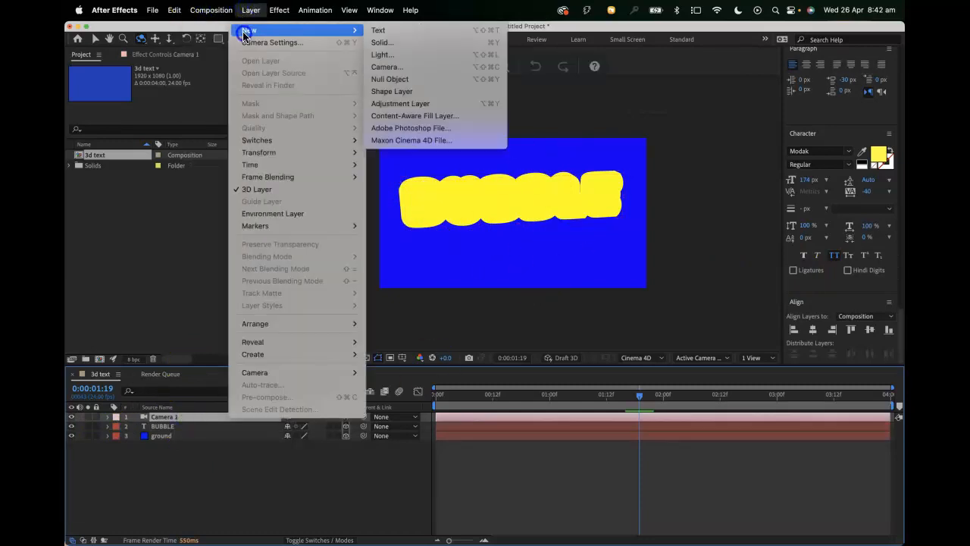
pyautogui.click(417, 55)
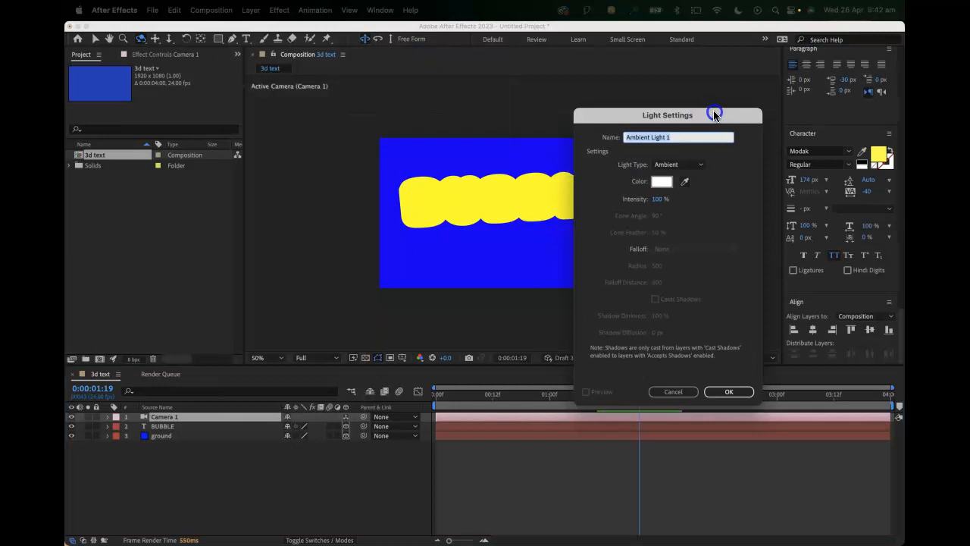
pyautogui.click(698, 162)
pyautogui.click(695, 189)
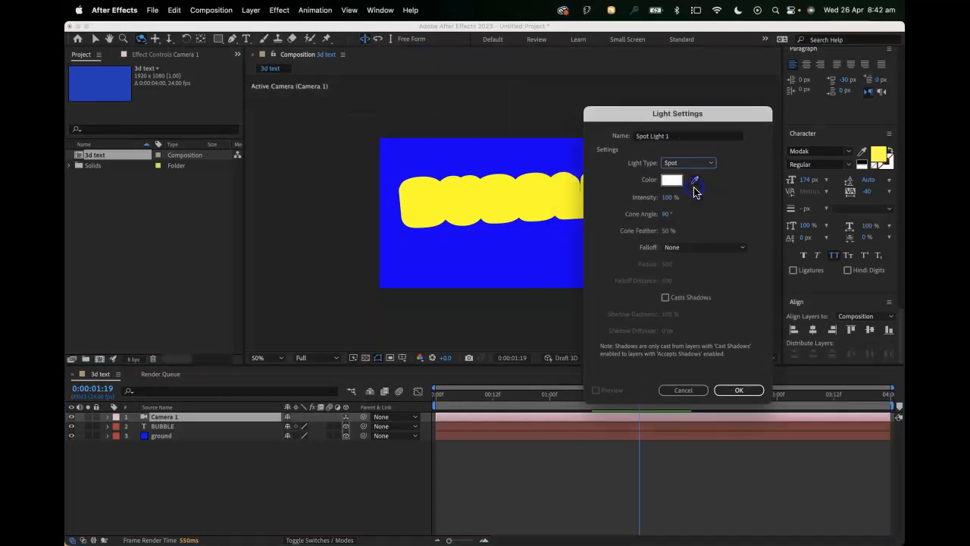
pyautogui.click(736, 390)
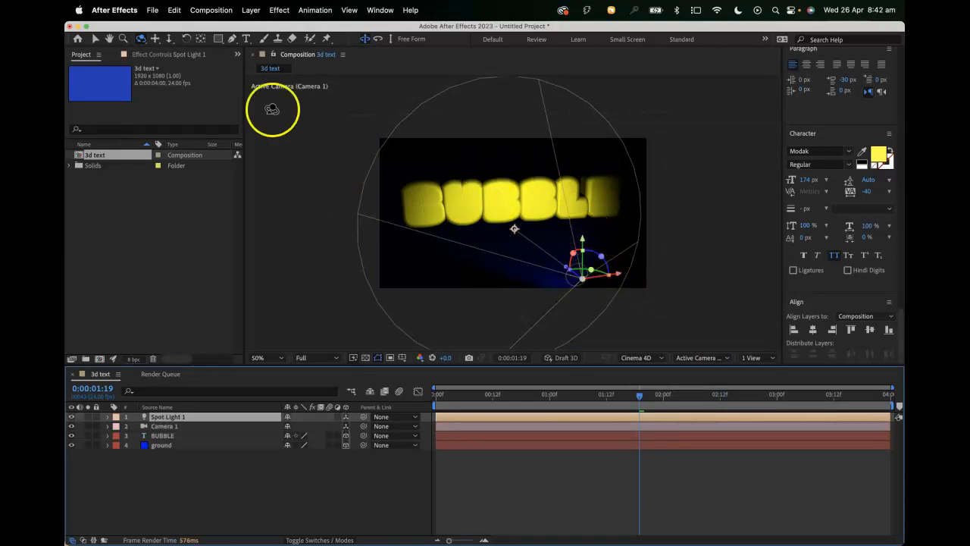
# Raise Spot Light 1 above BUBBLE, aim its point of interest at the text, and scrub to 0:00:02:01 to check the lighting.
pyautogui.click(95, 38)
pyautogui.moveTo(582, 241); pyautogui.dragTo(588, 98)
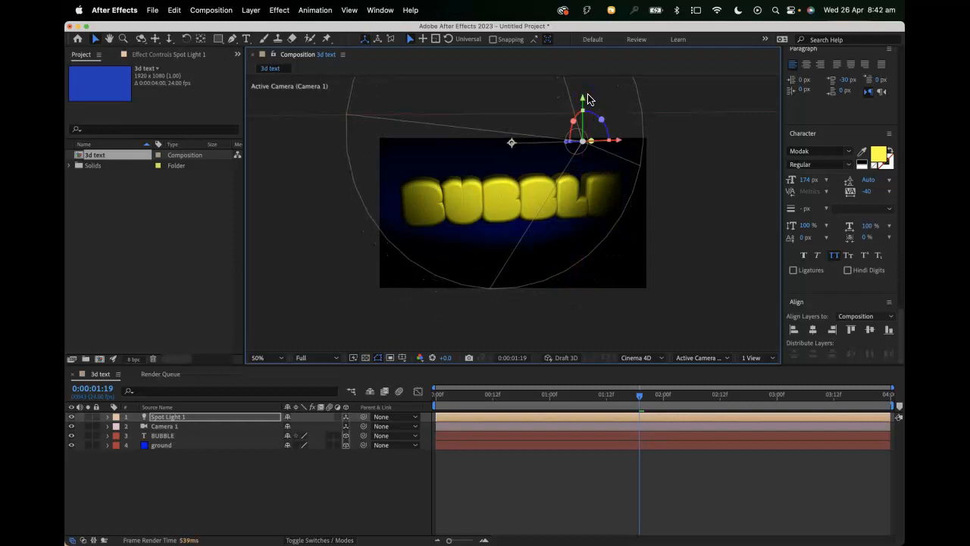
pyautogui.moveTo(510, 146); pyautogui.dragTo(532, 184)
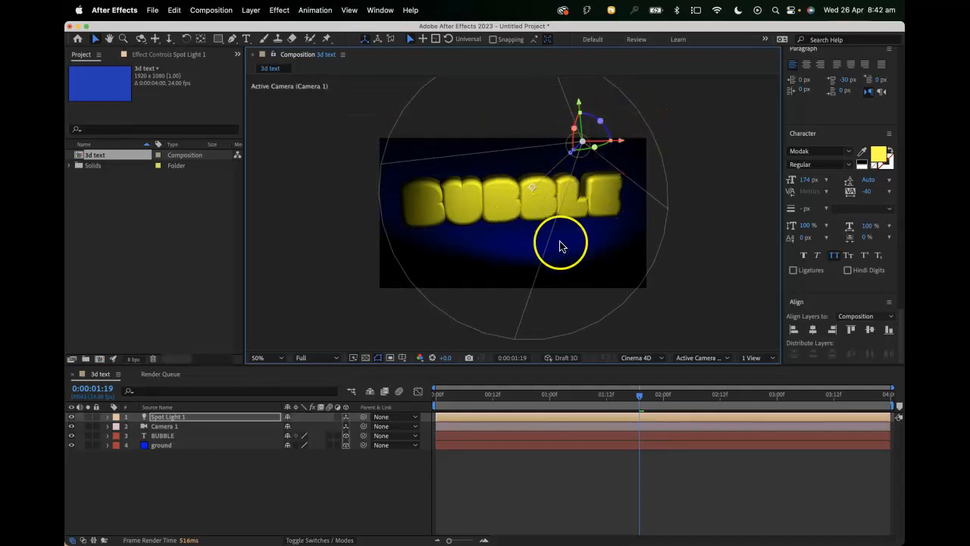
pyautogui.moveTo(624, 395); pyautogui.dragTo(666, 401)
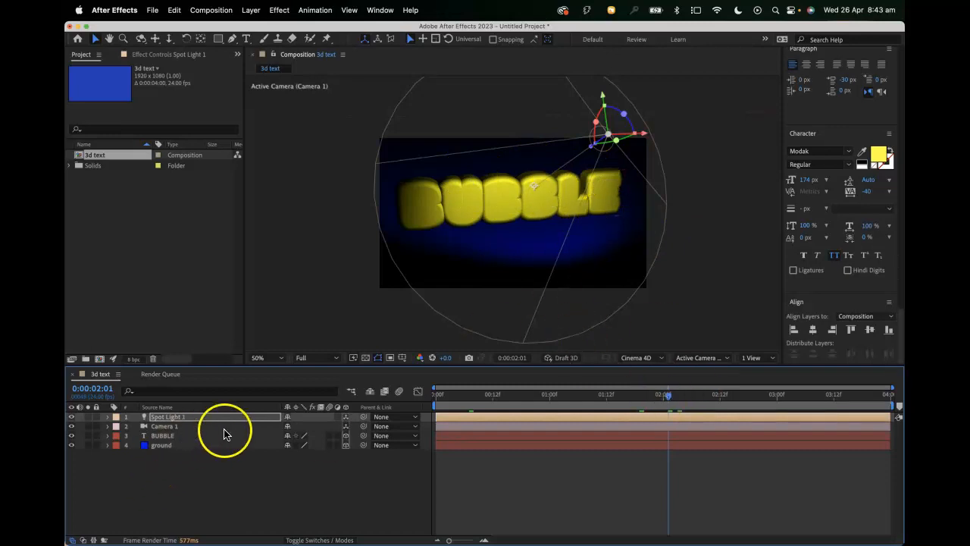
# Turn on Casts Shadows in Spot Light 1's light options and collapse the layer.
pyautogui.click(107, 417)
pyautogui.click(118, 437)
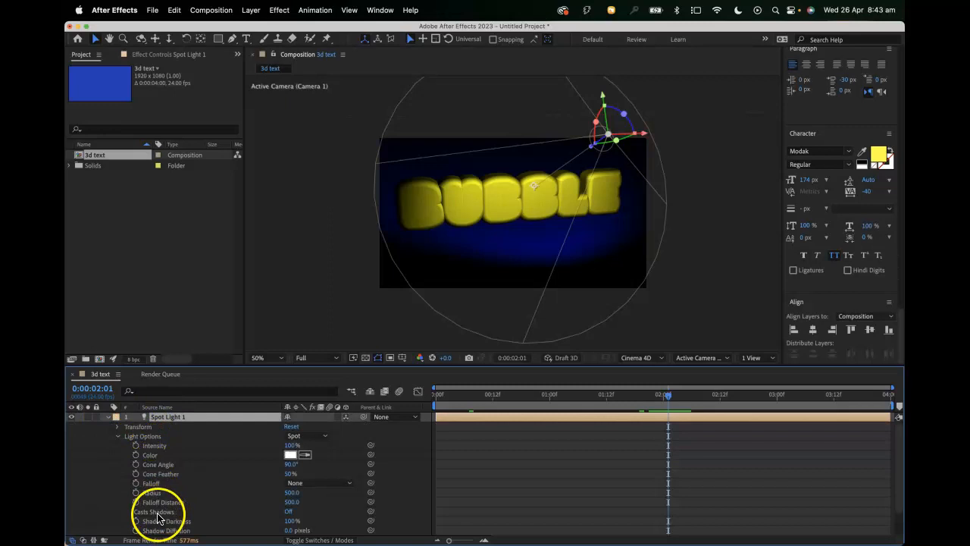
pyautogui.click(285, 512)
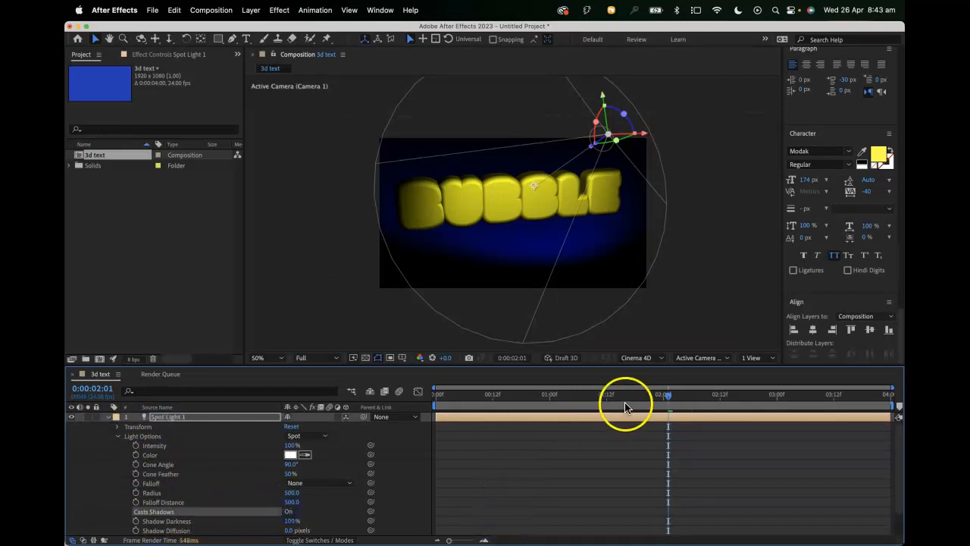
pyautogui.click(109, 418)
# Turn on Casts Shadows in BUBBLE's material options, keeping Accepts Lights on.
pyautogui.click(161, 437)
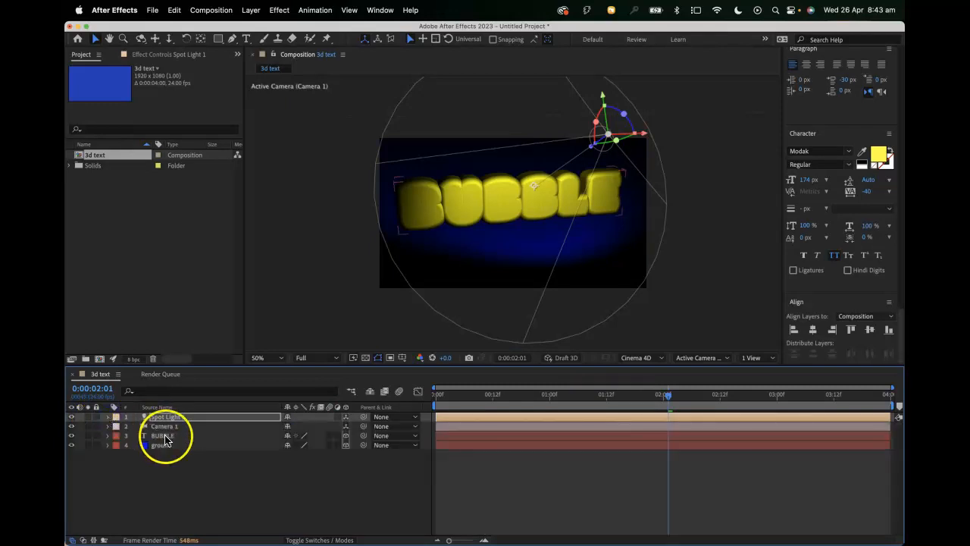
pyautogui.click(107, 436)
pyautogui.click(174, 467)
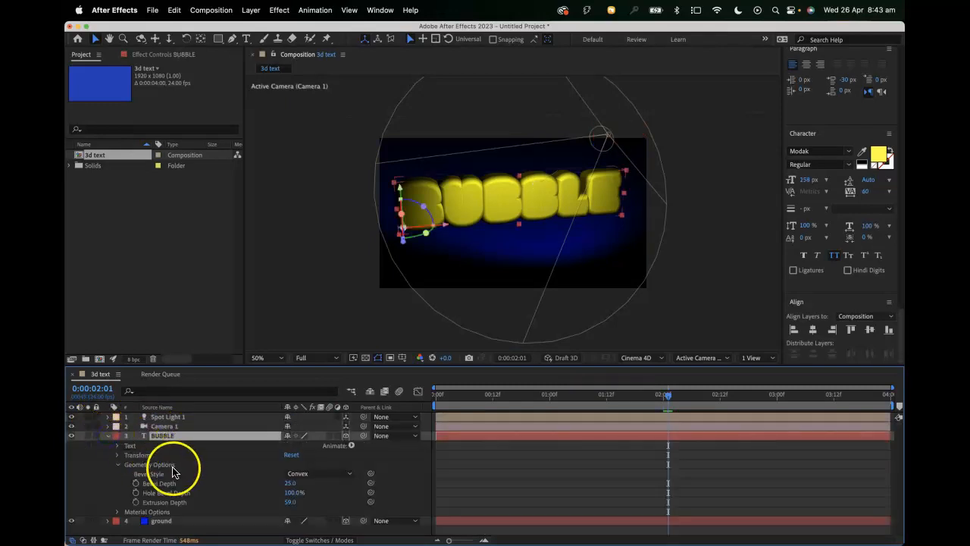
pyautogui.click(118, 464)
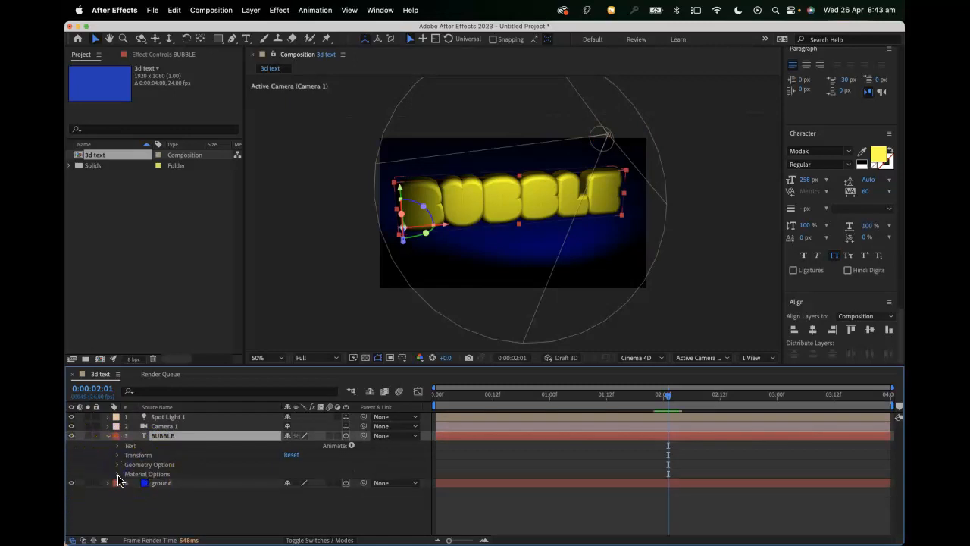
pyautogui.click(117, 475)
pyautogui.scroll(-3, 162, 473)
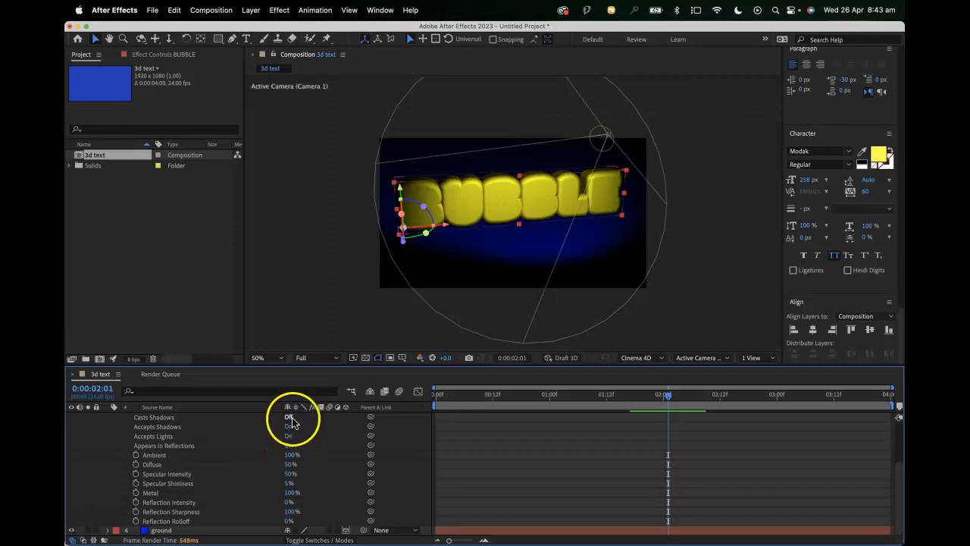
pyautogui.click(292, 422)
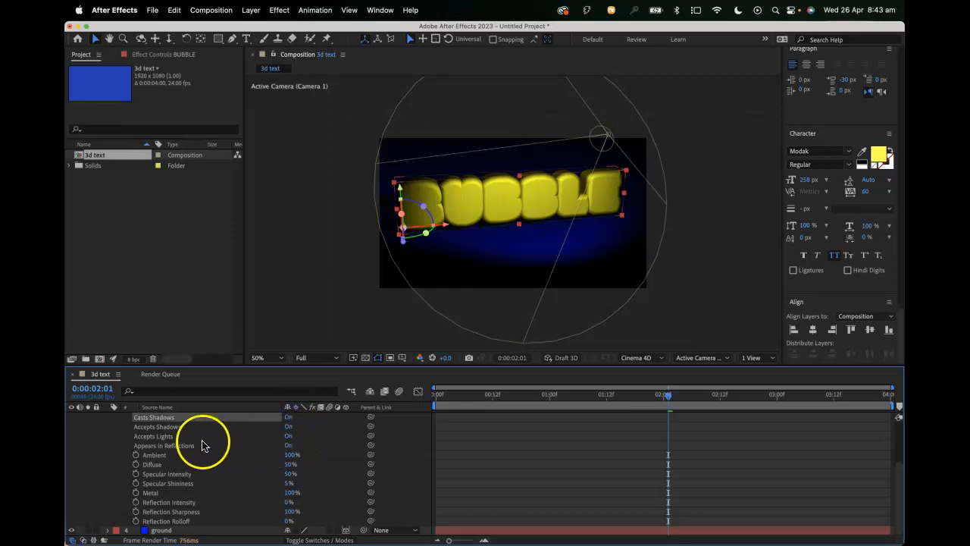
pyautogui.click(288, 436)
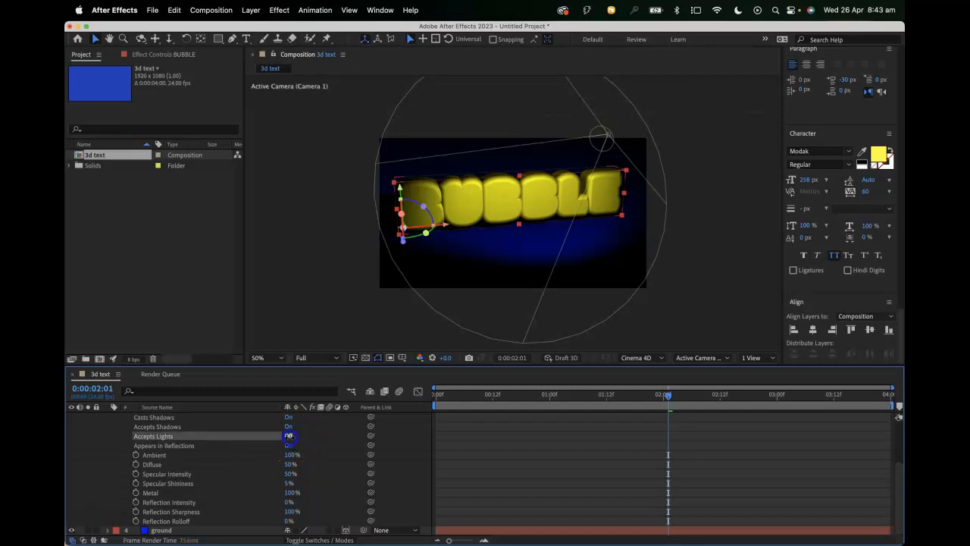
pyautogui.click(288, 437)
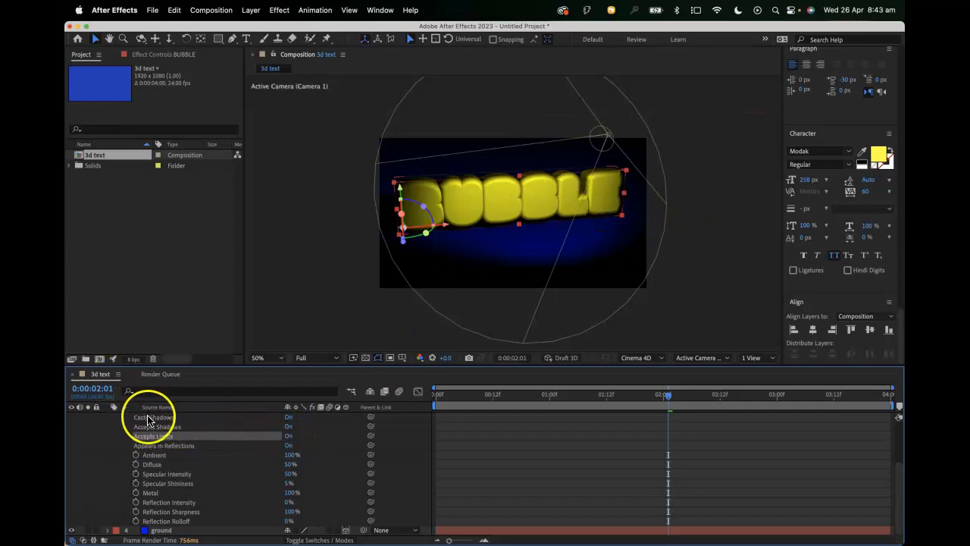
pyautogui.scroll(3, 152, 436)
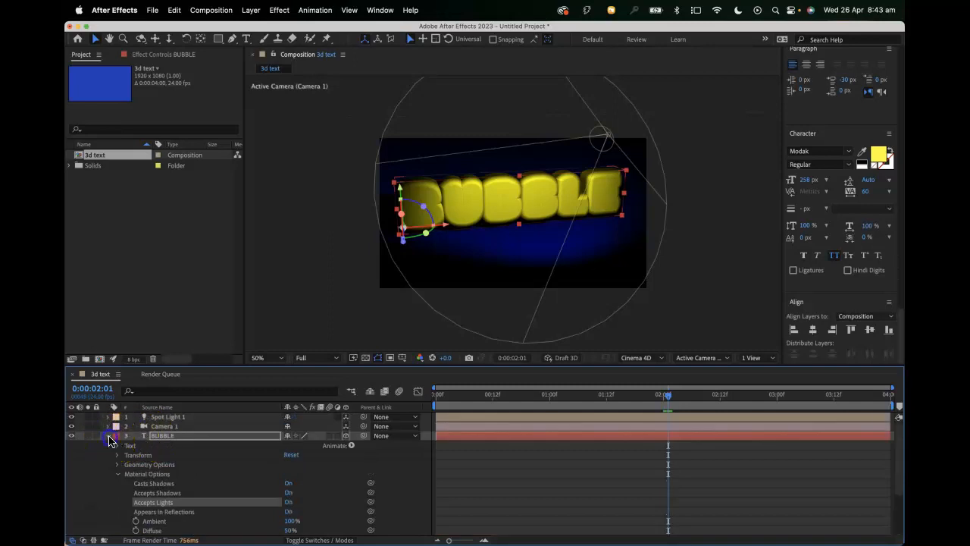
pyautogui.click(108, 436)
# Check that Accepts Shadows is on in the ground layer's material options.
pyautogui.click(108, 446)
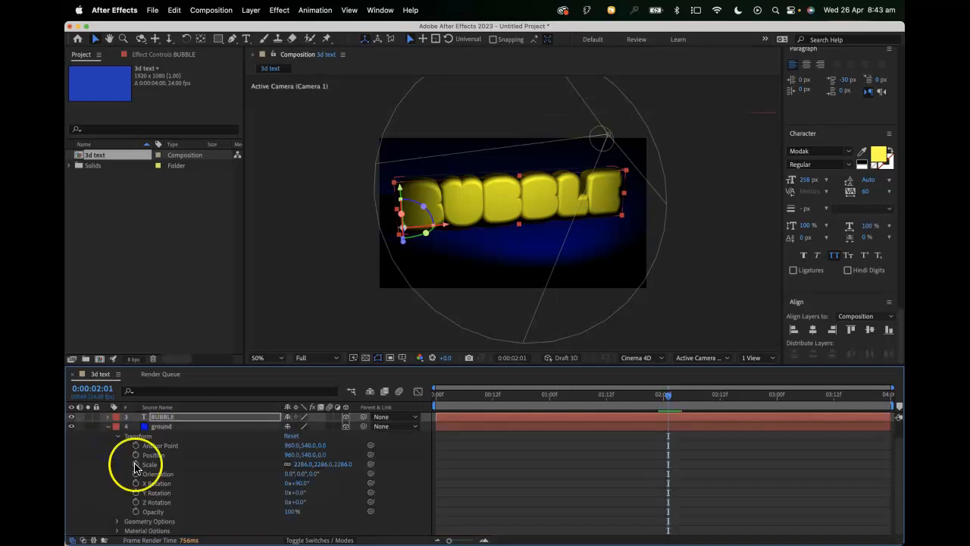
pyautogui.click(116, 531)
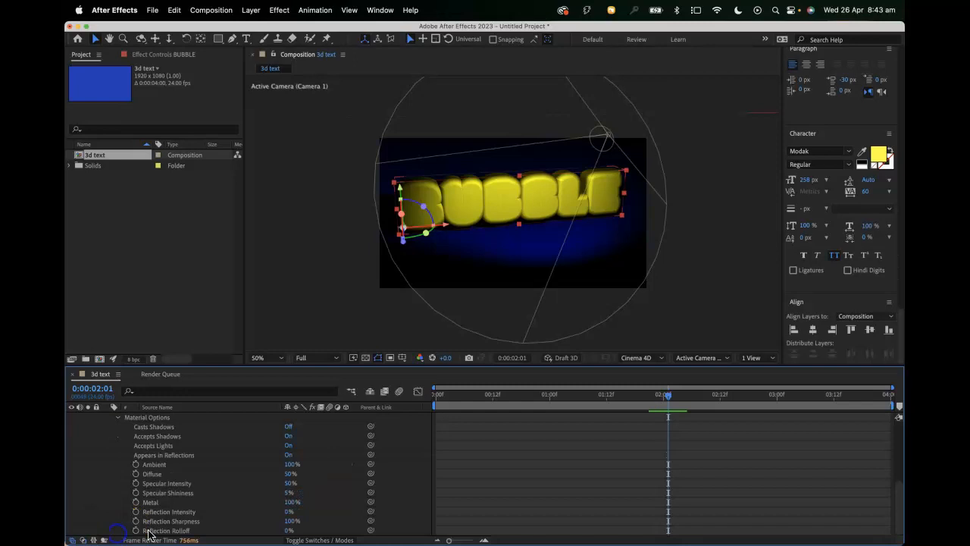
pyautogui.click(286, 437)
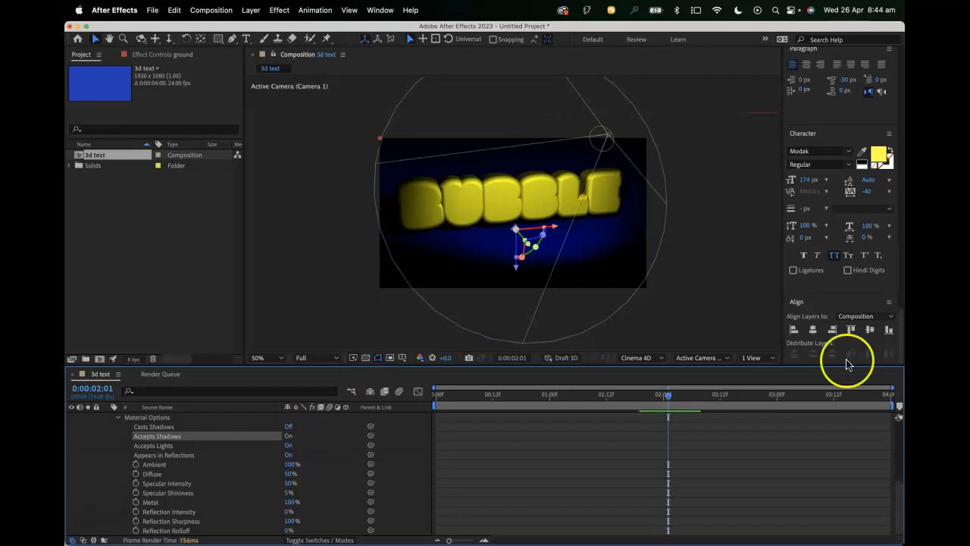
# Return to 0:00:00:00, try adding a parallel light to the composition, and undo it.
pyautogui.moveTo(667, 395); pyautogui.dragTo(426, 400)
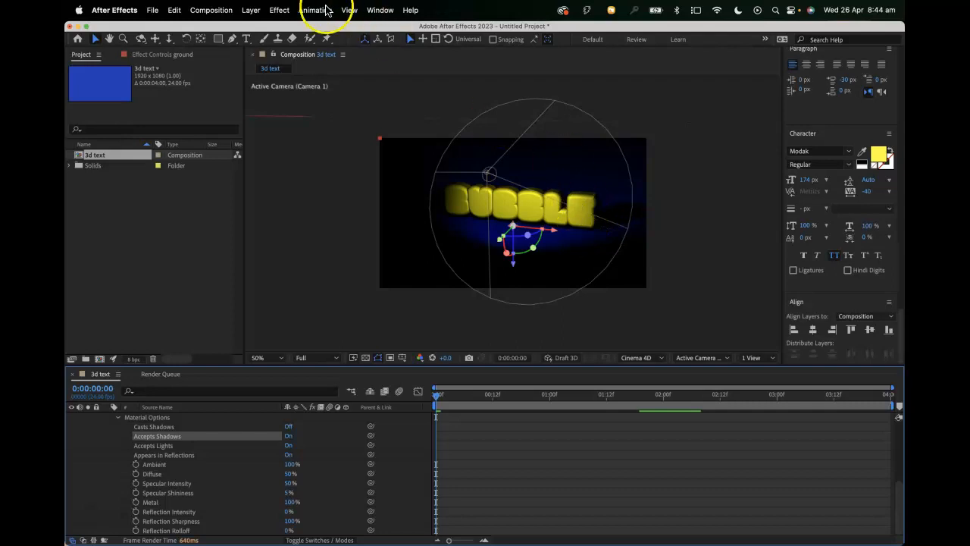
pyautogui.click(250, 10)
pyautogui.click(249, 31)
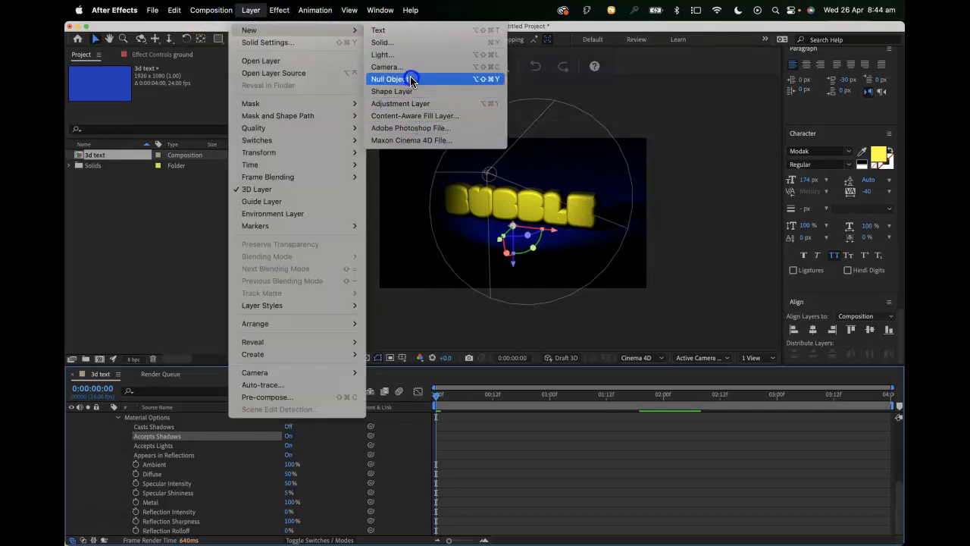
pyautogui.click(409, 58)
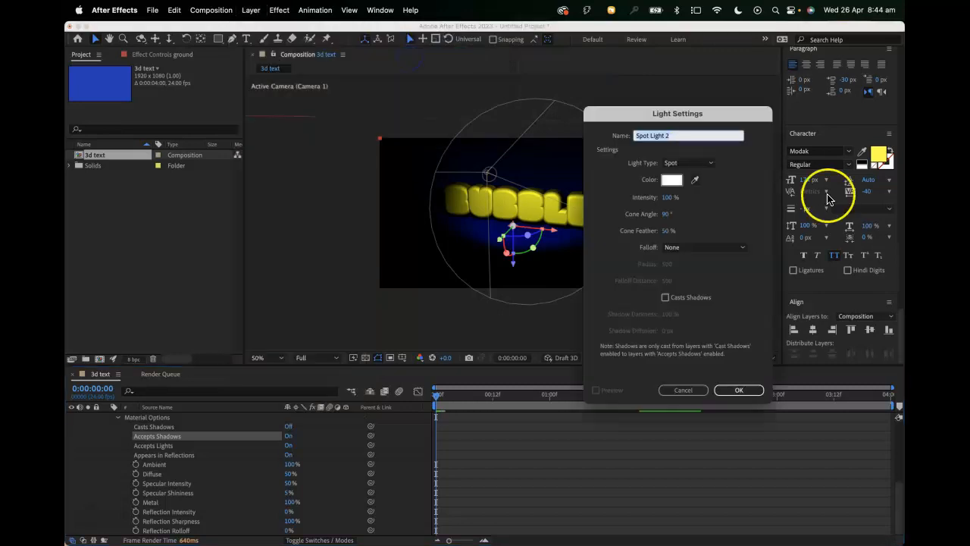
pyautogui.click(693, 166)
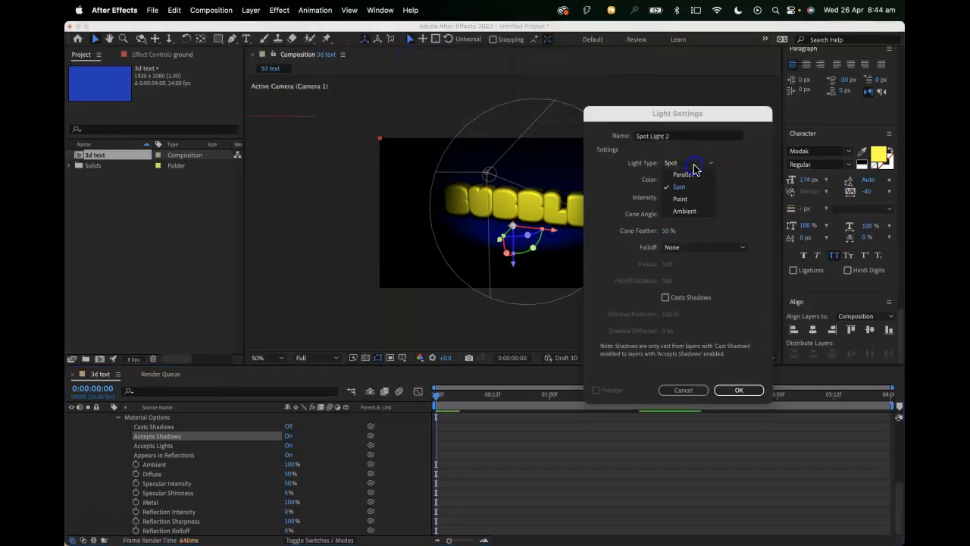
pyautogui.click(689, 175)
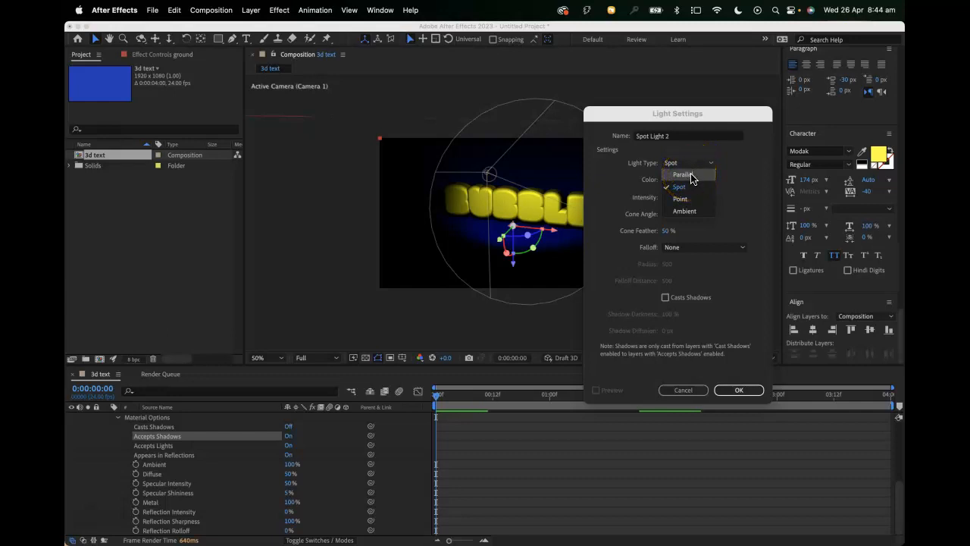
pyautogui.click(690, 175)
pyautogui.click(732, 389)
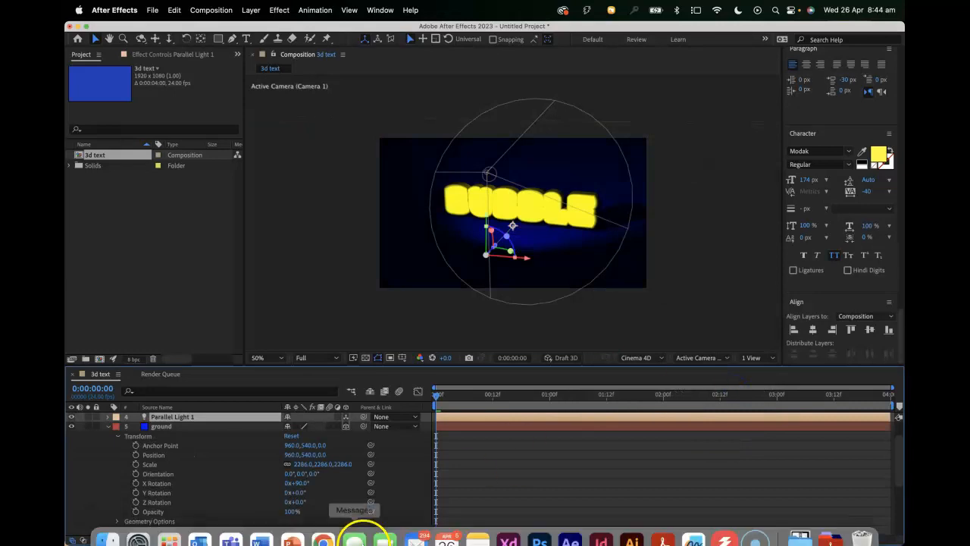
pyautogui.press('super+z')
# Add an ambient light to the composition with 100% intensity.
pyautogui.click(251, 10)
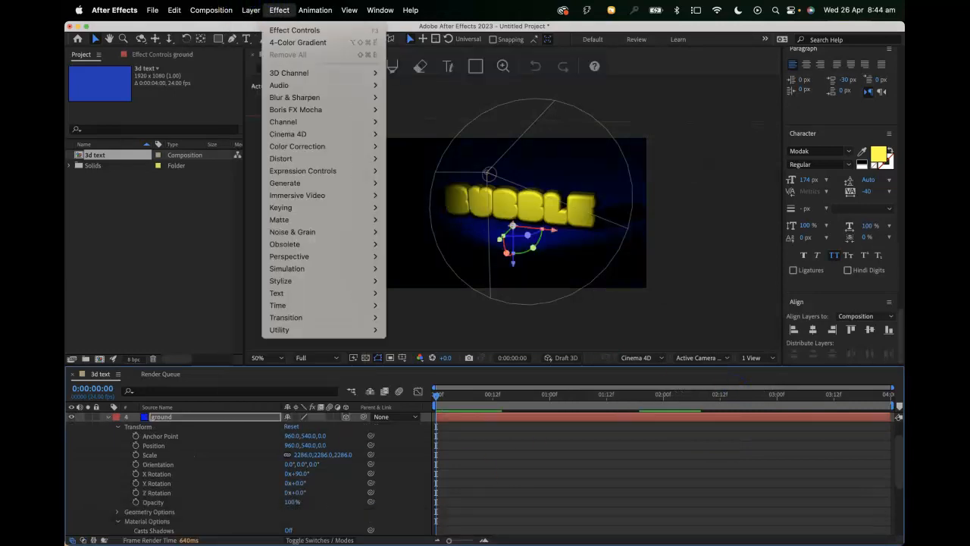
pyautogui.moveTo(258, 30)
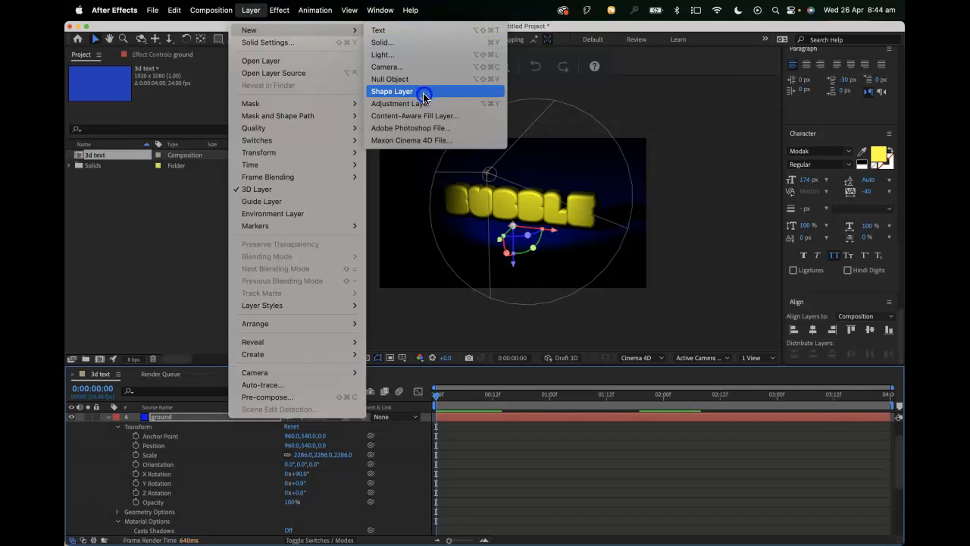
pyautogui.click(418, 55)
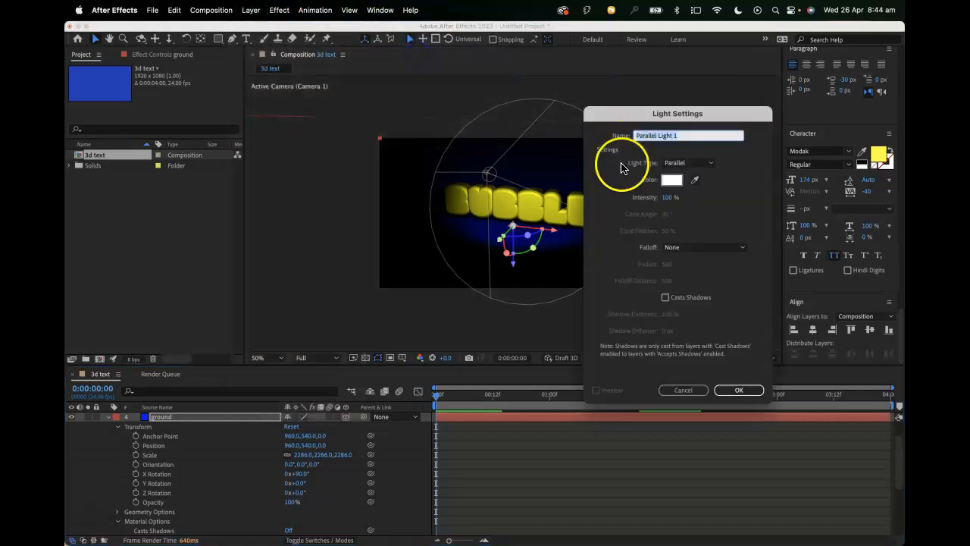
pyautogui.click(702, 160)
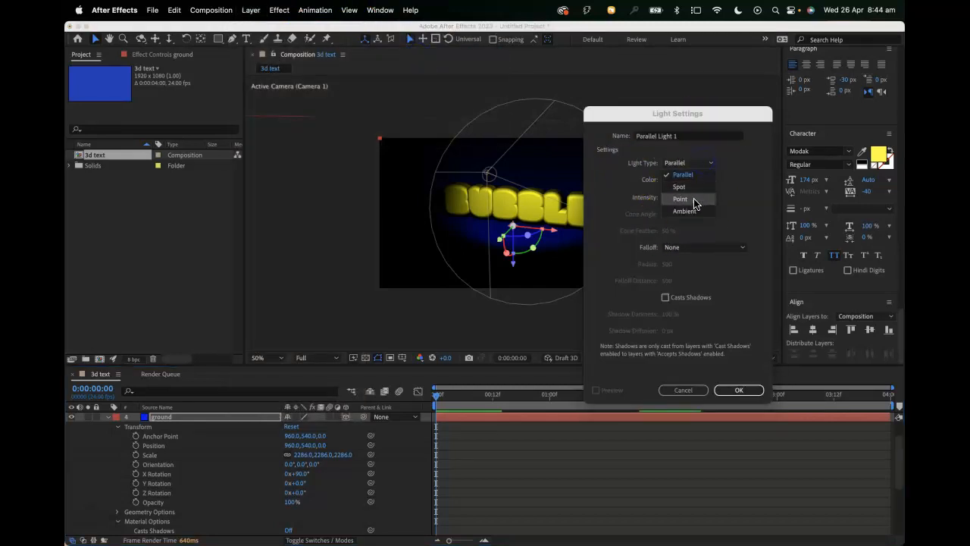
pyautogui.click(687, 212)
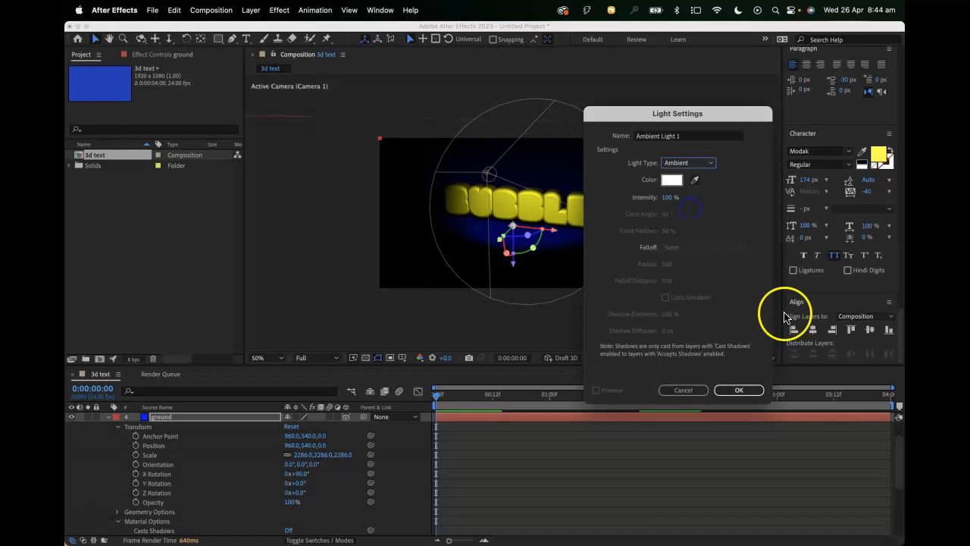
pyautogui.click(733, 390)
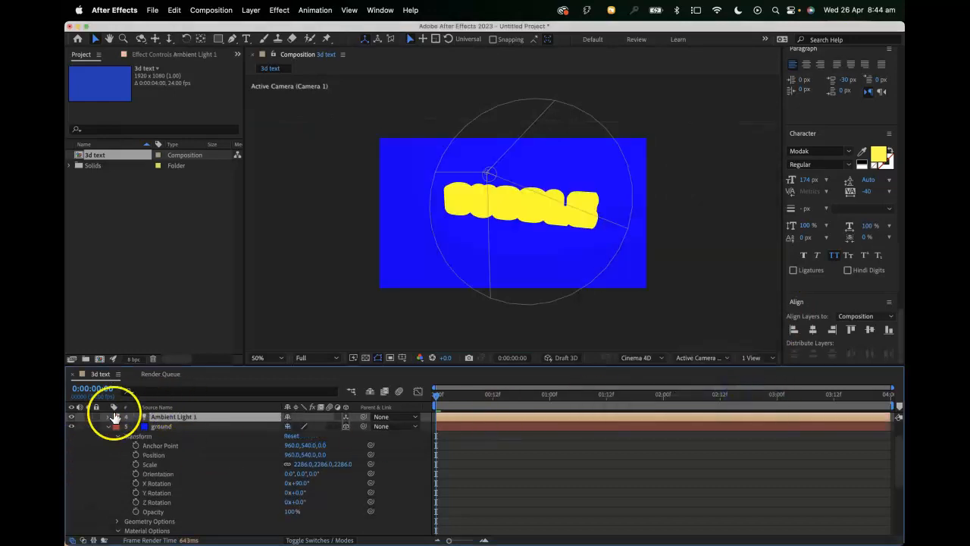
# Try lowering Spot Light 1's intensity to 25%, and undo the change.
pyautogui.click(108, 426)
pyautogui.click(108, 417)
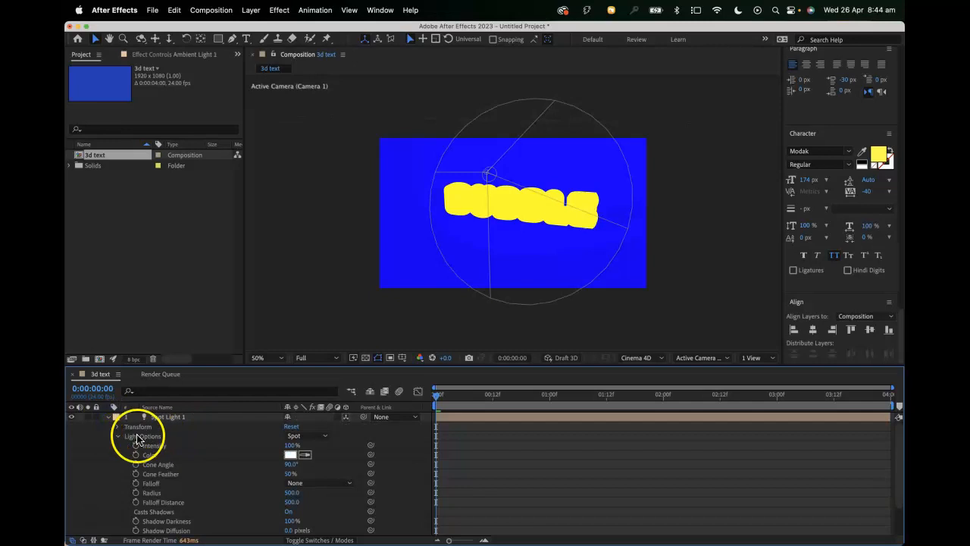
pyautogui.moveTo(292, 446); pyautogui.dragTo(250, 448)
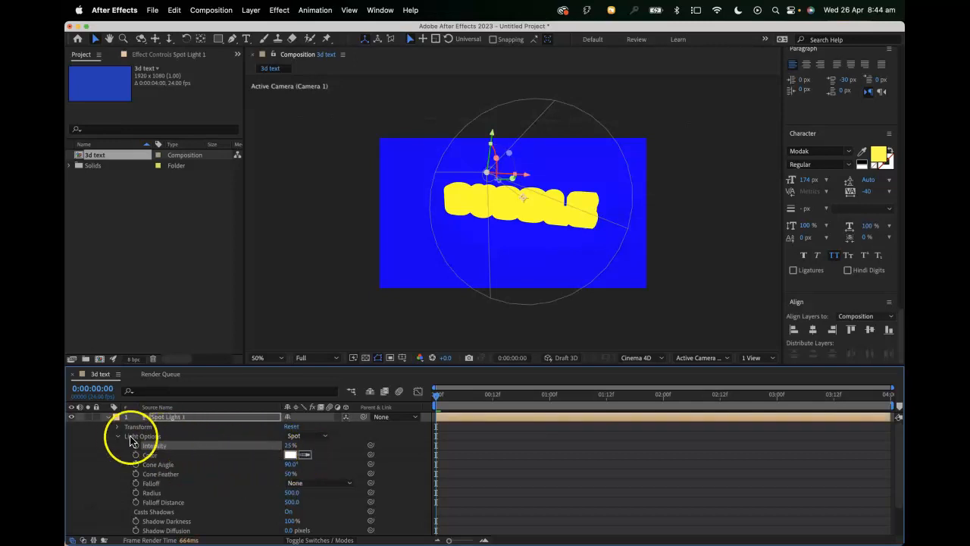
pyautogui.press('super+z')
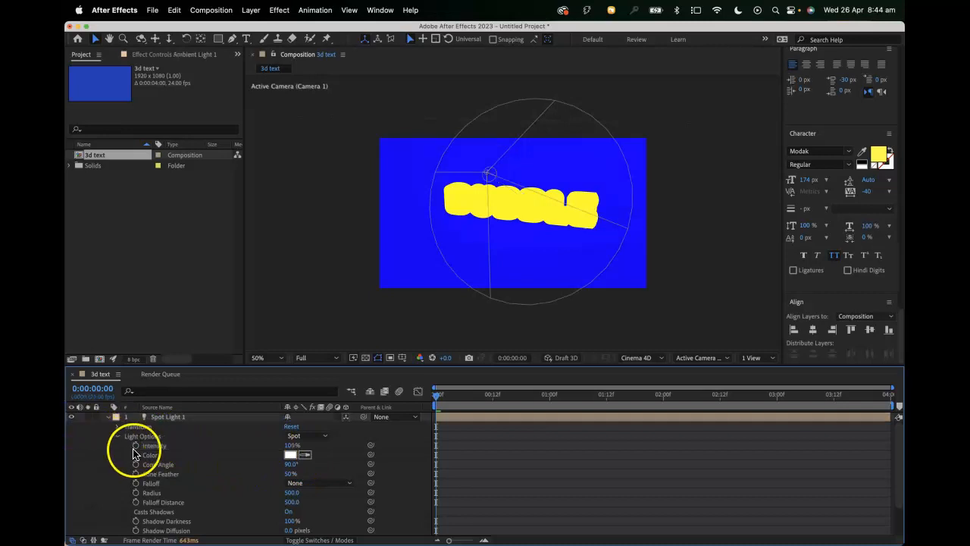
# Move Ambient Light 1 to the top of the layer stack, set its intensity to 31%, and check the lighting at 0:00:02:04.
pyautogui.click(107, 417)
pyautogui.moveTo(169, 447); pyautogui.dragTo(168, 413)
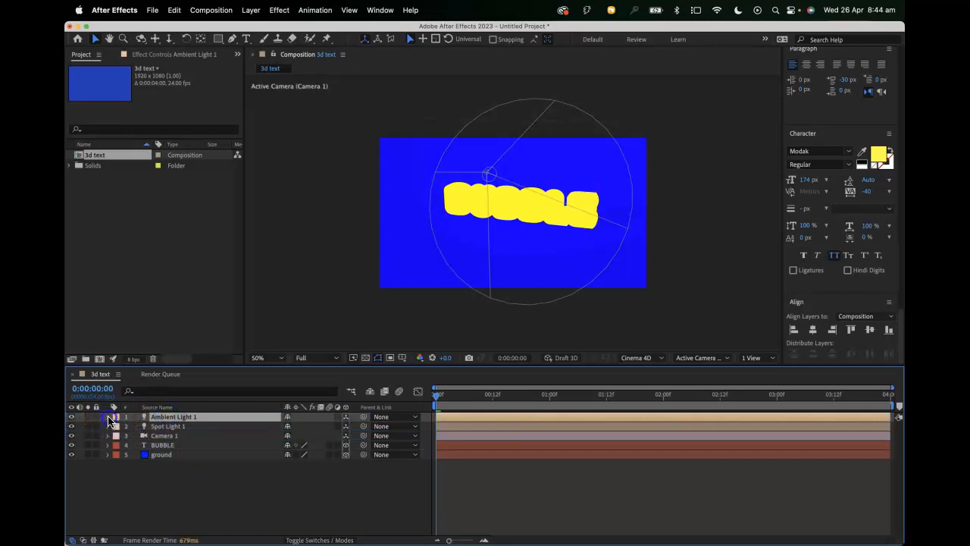
pyautogui.click(107, 416)
pyautogui.click(117, 432)
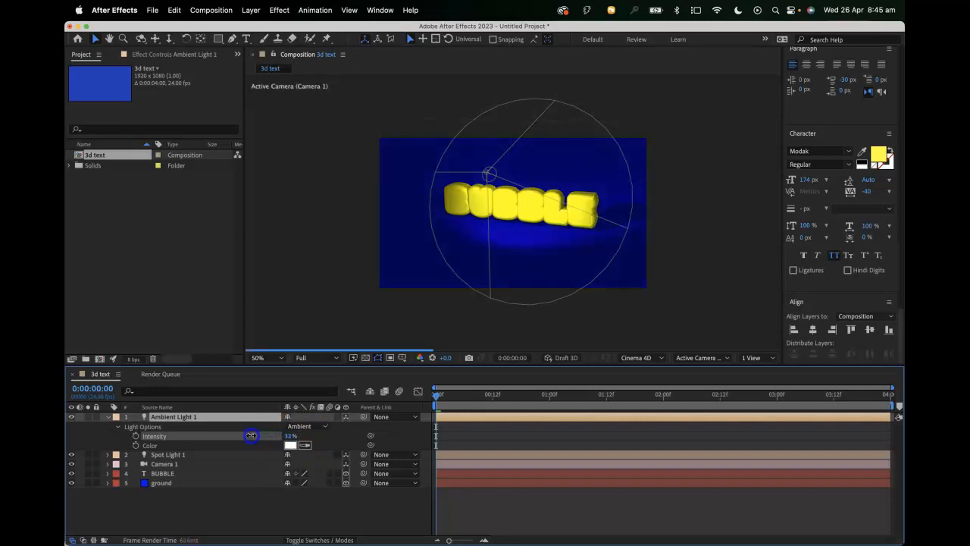
pyautogui.moveTo(584, 397); pyautogui.dragTo(684, 402)
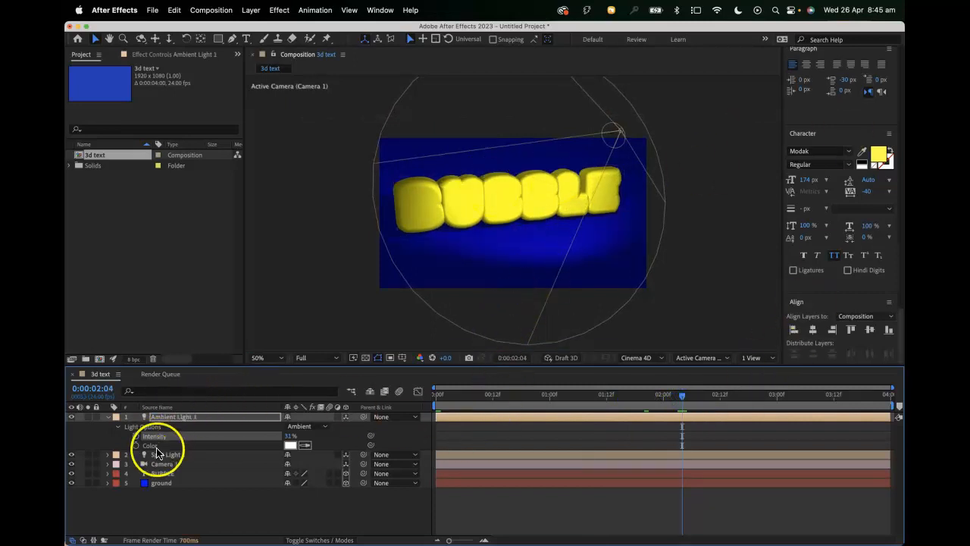
# Set the BUBBLE text's font to Variex OT at 258 px with tracking 60.
pyautogui.click(144, 474)
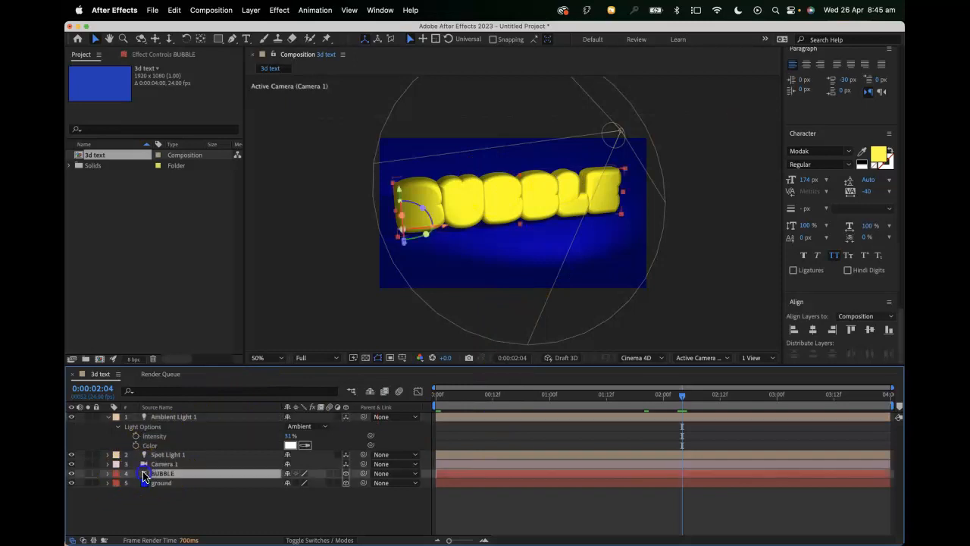
pyautogui.doubleClick(144, 475)
pyautogui.click(849, 153)
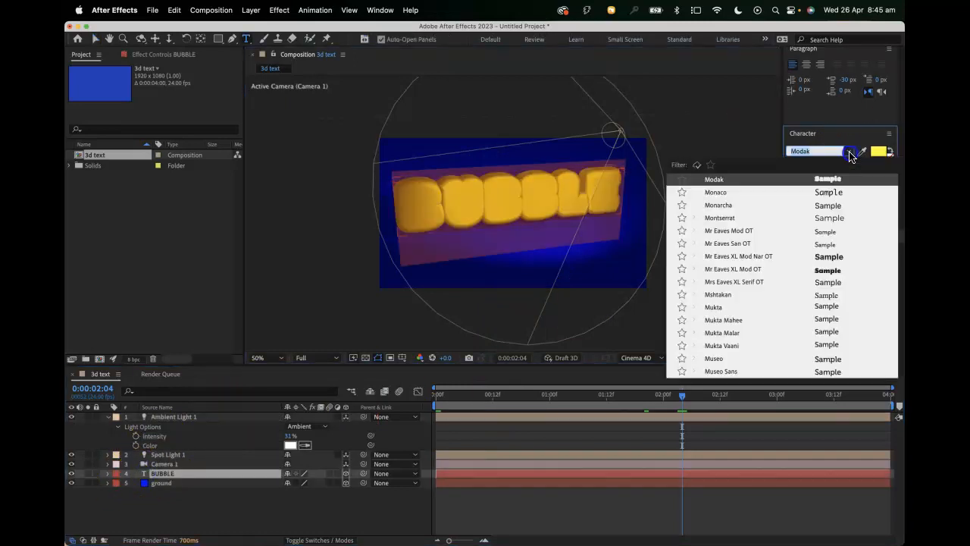
pyautogui.scroll(-1, 758, 298)
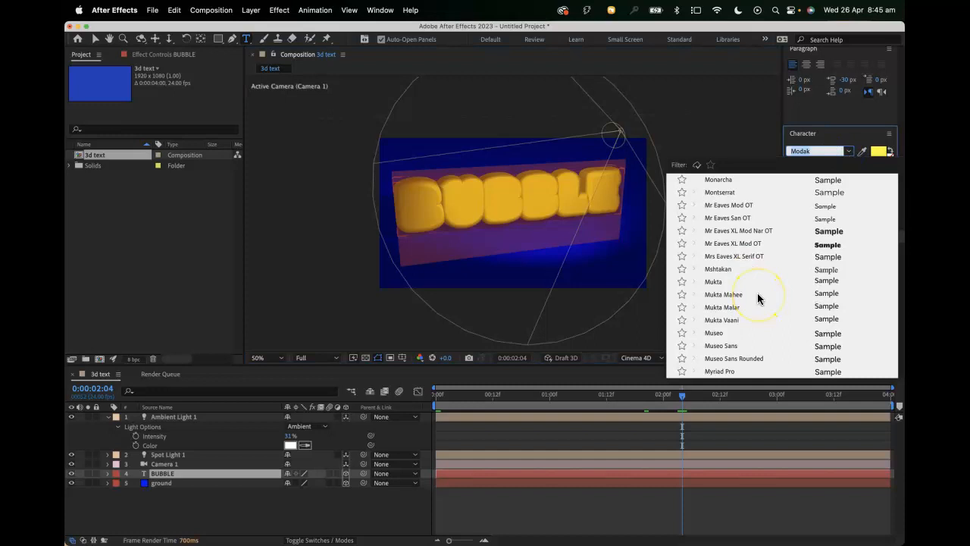
pyautogui.scroll(-10, 757, 297)
pyautogui.scroll(-20, 757, 294)
pyautogui.scroll(-20, 757, 295)
pyautogui.scroll(-20, 758, 297)
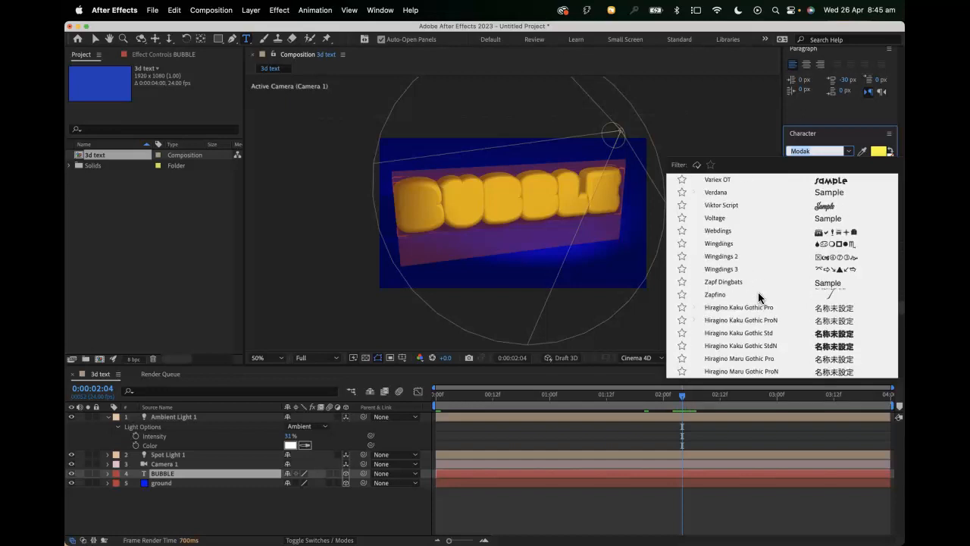
pyautogui.click(833, 182)
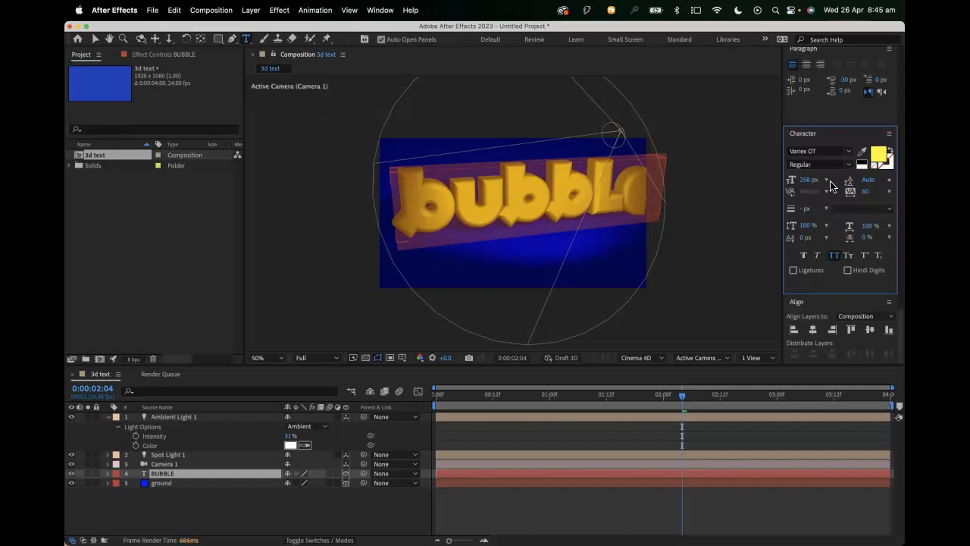
pyautogui.write('EXT')
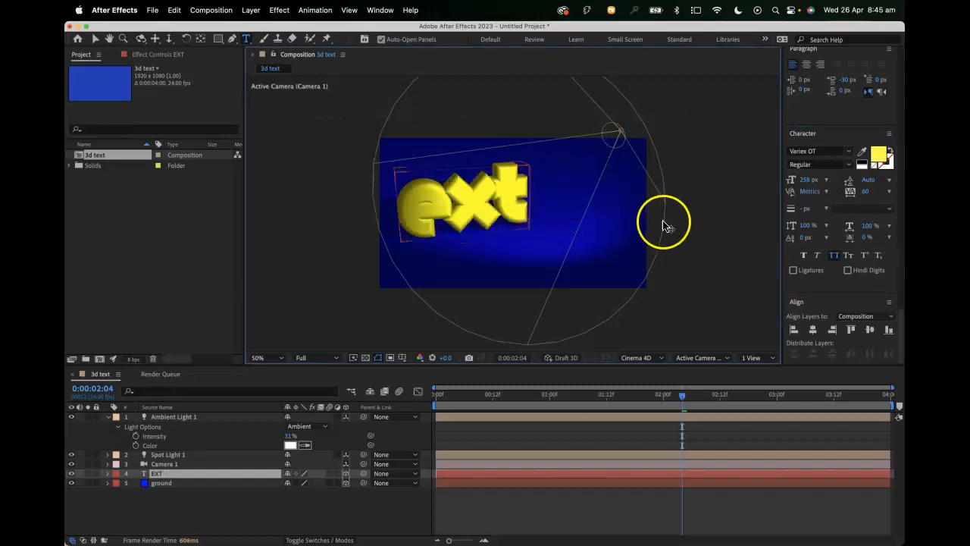
pyautogui.doubleClick(503, 467)
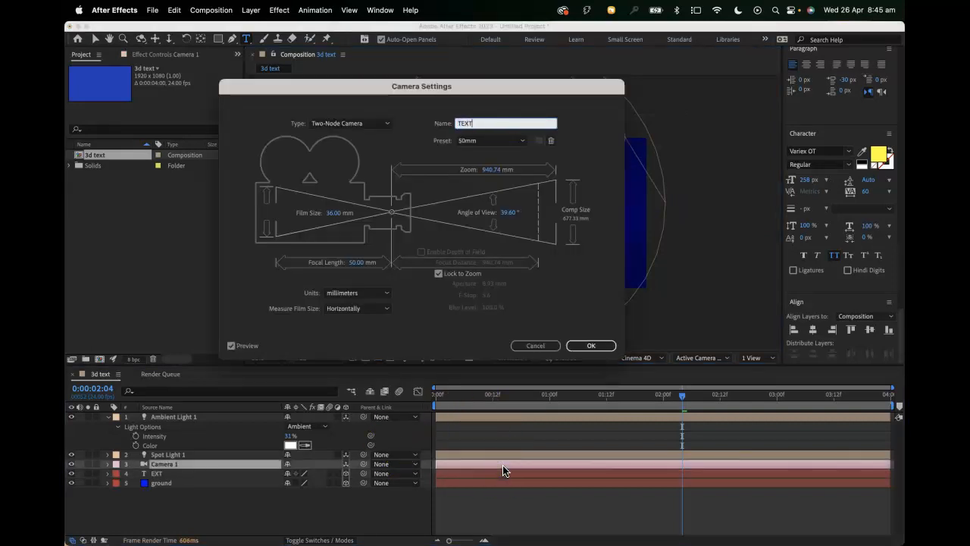
pyautogui.click(553, 346)
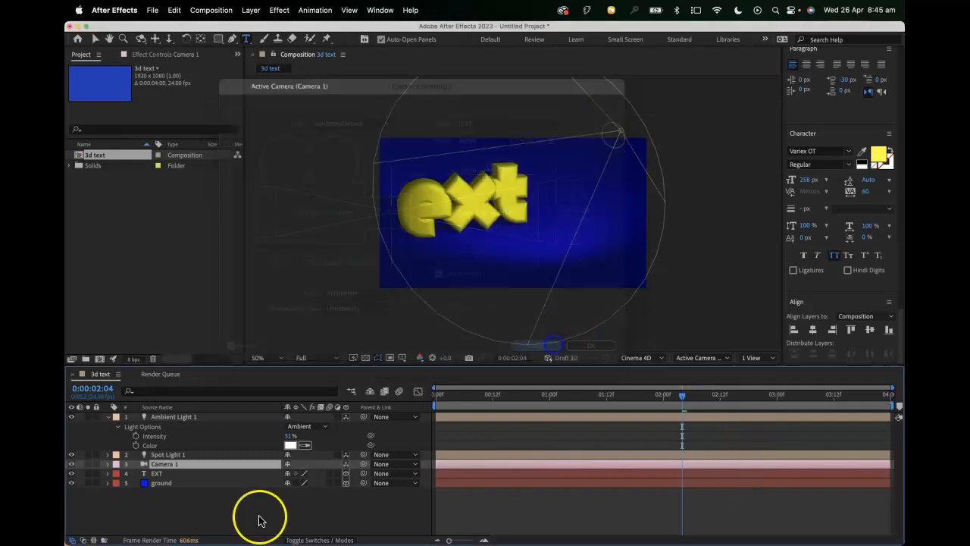
# Replace the text layer's wording with "Text".
pyautogui.click(154, 474)
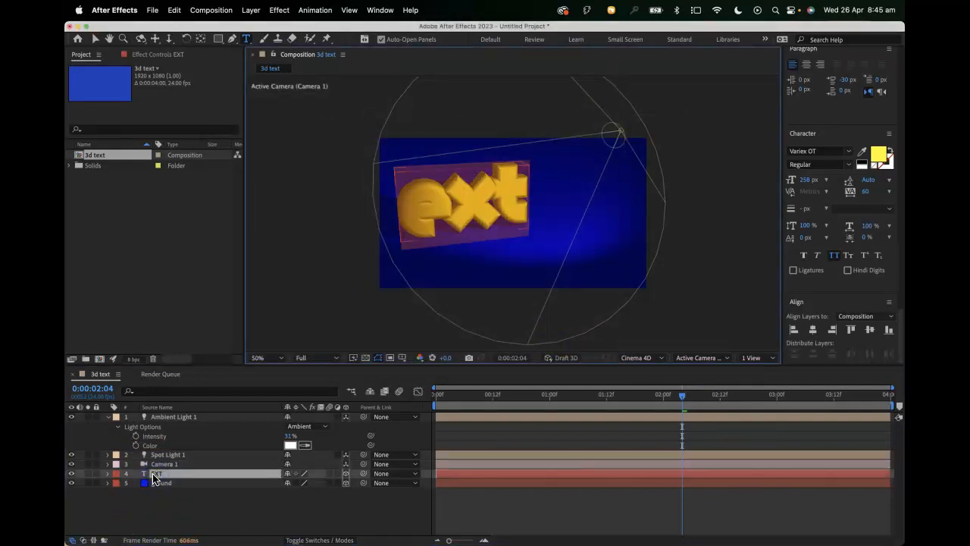
pyautogui.doubleClick(154, 475)
pyautogui.write('Y')
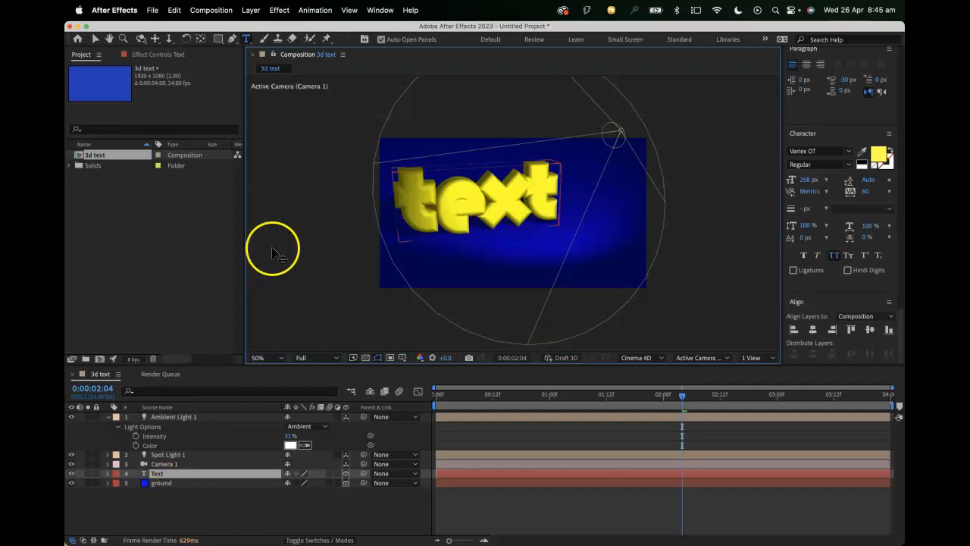
# At 0:00:00:00, widen the Text layer's letter spacing to tracking 160 and scrub briefly to check it.
pyautogui.click(436, 395)
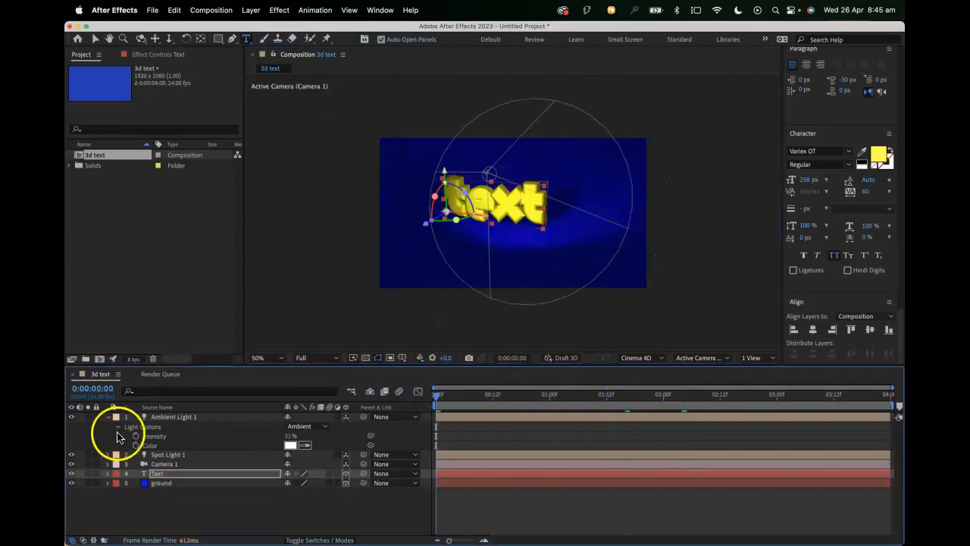
pyautogui.click(160, 473)
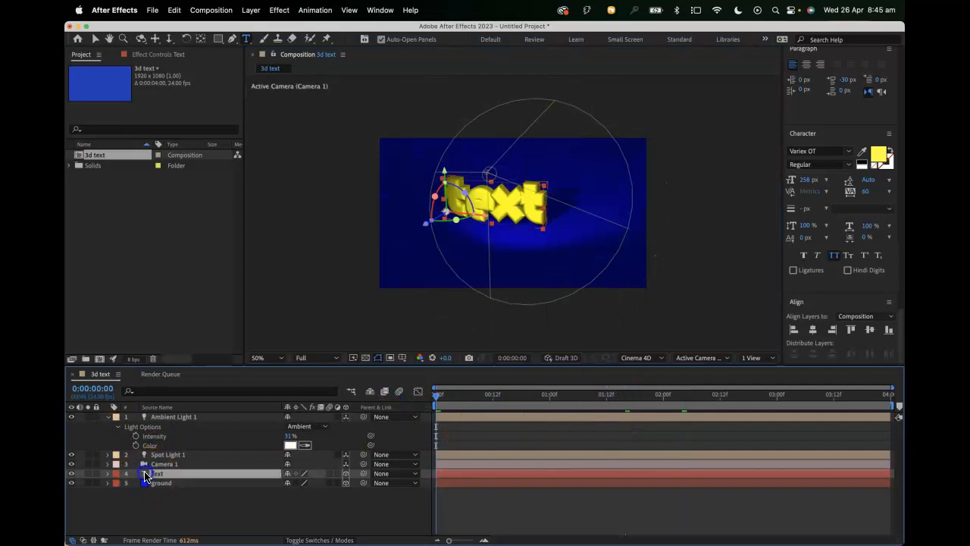
pyautogui.click(466, 188)
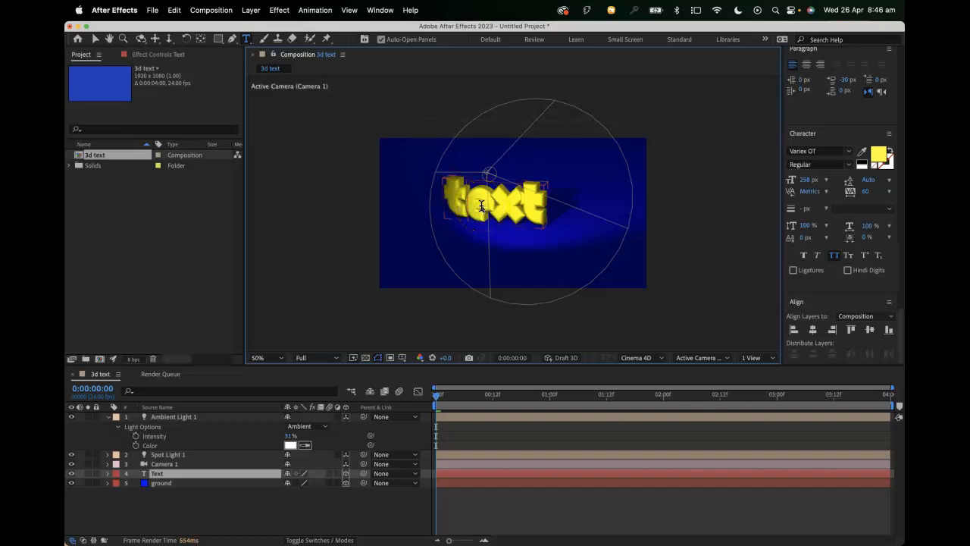
pyautogui.doubleClick(481, 207)
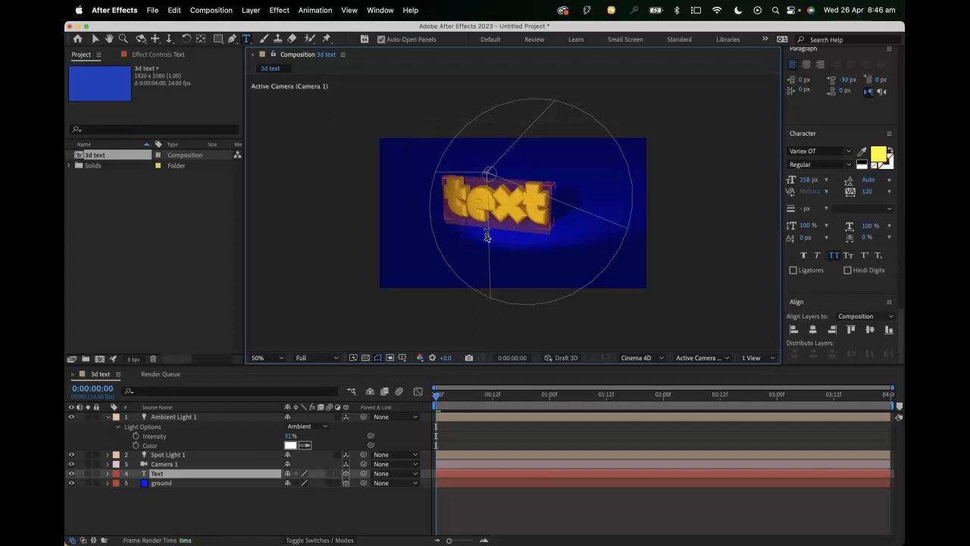
pyautogui.hotkey('alt', 'Right')
pyautogui.hotkey('alt', 'Right')
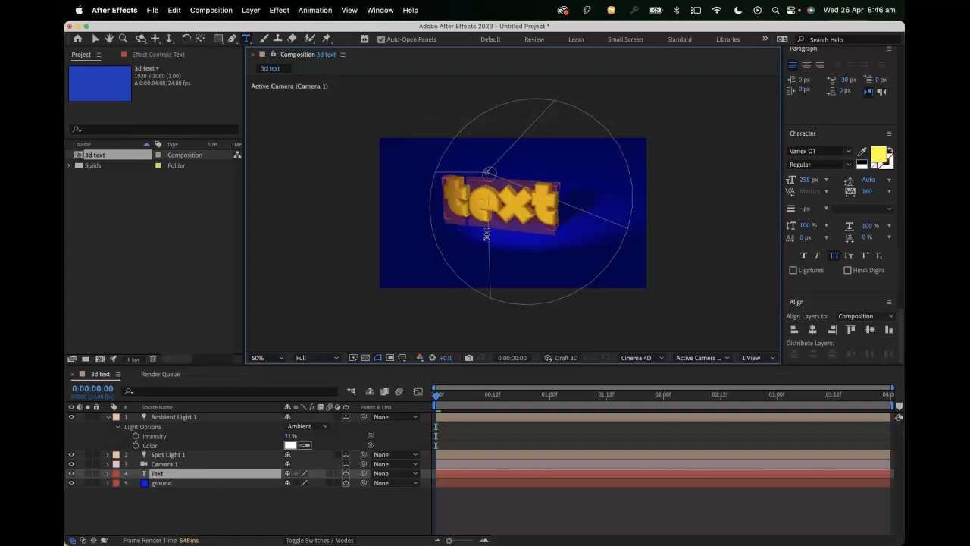
pyautogui.moveTo(474, 394); pyautogui.dragTo(212, 393)
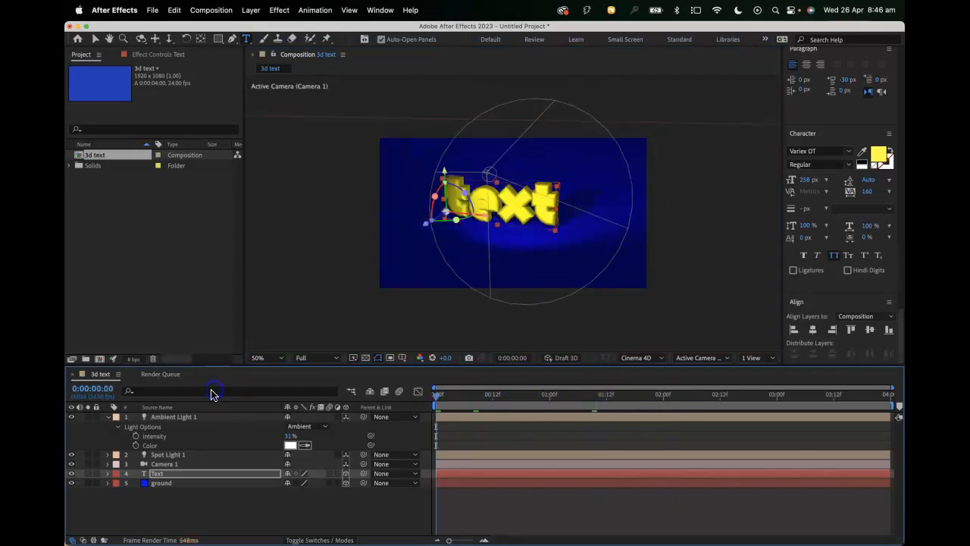
# Pan Camera 1 at 0:00:00:00 so the text sits closer to the middle of the frame.
pyautogui.click(162, 465)
pyautogui.click(155, 38)
pyautogui.moveTo(489, 201); pyautogui.dragTo(515, 207)
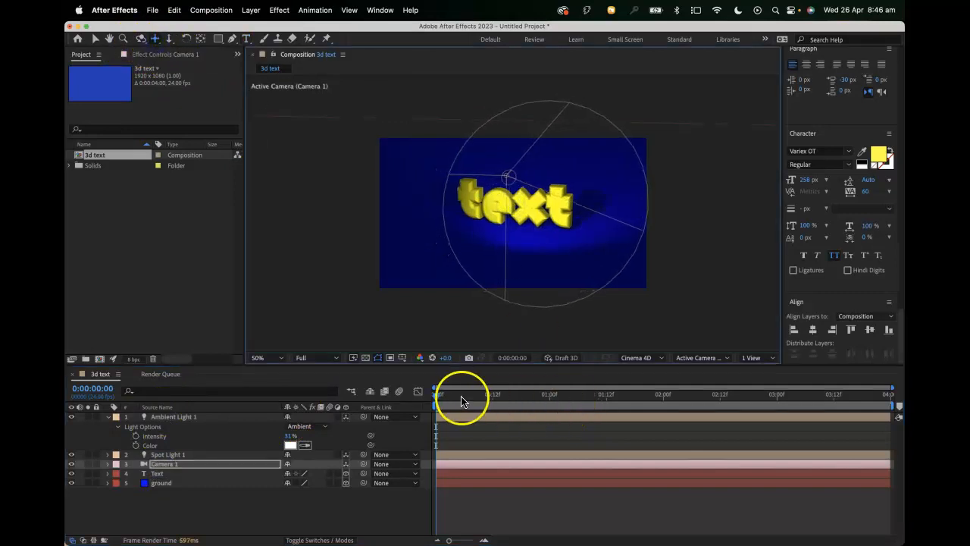
# At 0:00:03:00, pan Camera 1 so the text sits closer to the middle of the frame, and scrub back to the start to check.
pyautogui.moveTo(461, 400); pyautogui.dragTo(888, 395)
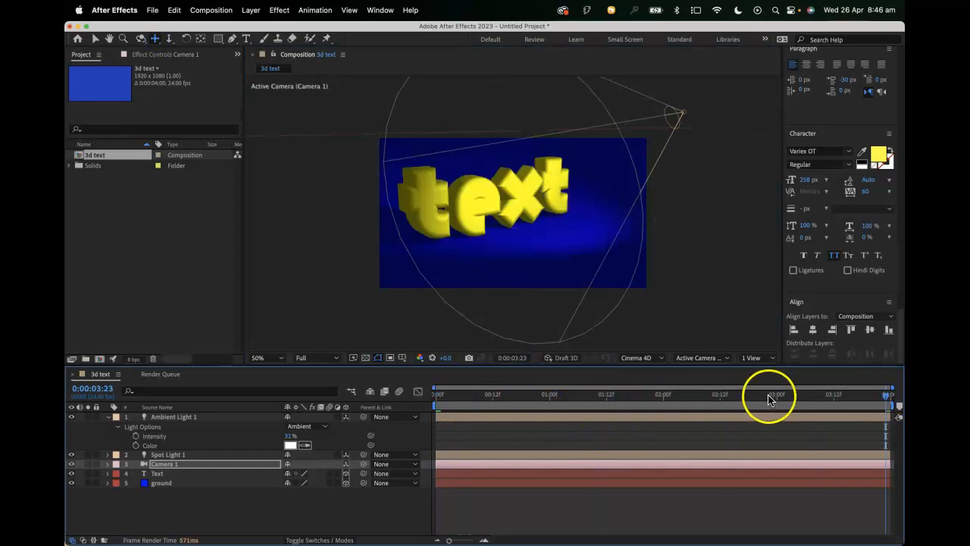
pyautogui.click(108, 465)
pyautogui.moveTo(824, 404); pyautogui.dragTo(813, 400)
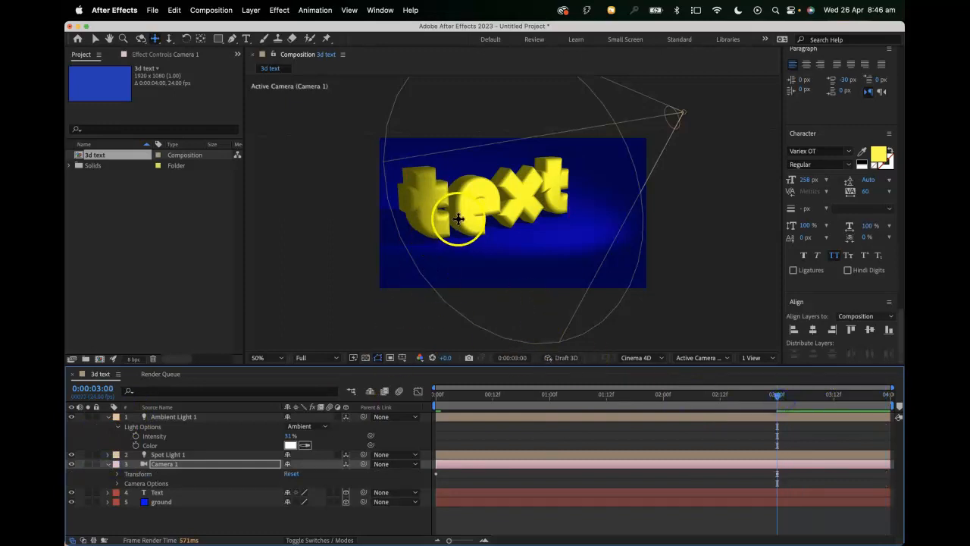
pyautogui.moveTo(459, 221); pyautogui.dragTo(504, 223)
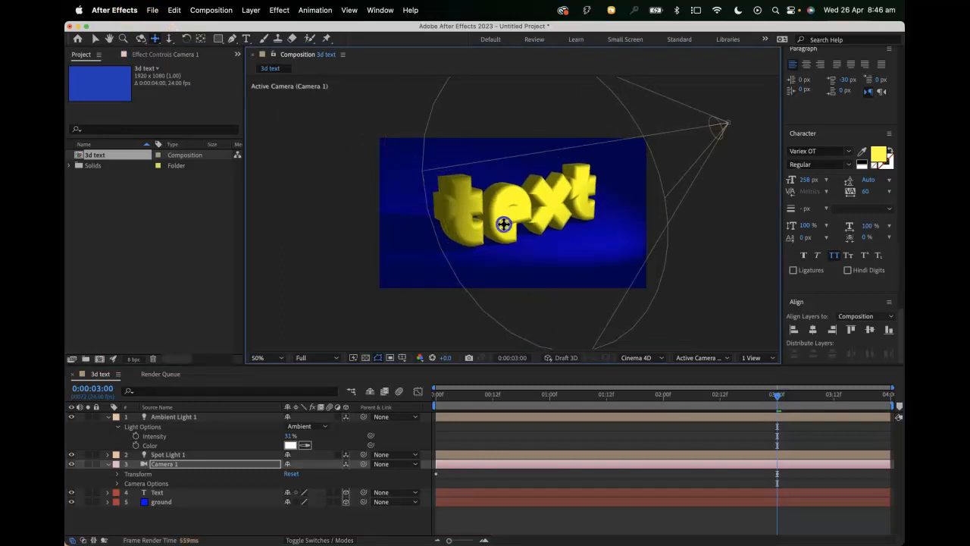
pyautogui.moveTo(776, 394); pyautogui.dragTo(443, 387)
pyautogui.moveTo(599, 392); pyautogui.dragTo(385, 372)
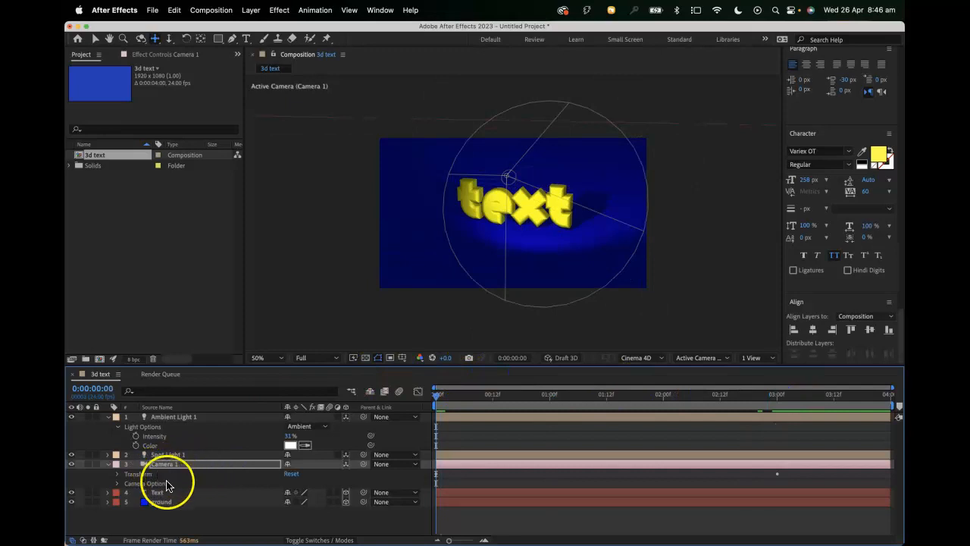
# Apply Easy Ease to all of Camera 1's Point of Interest and Position keyframes.
pyautogui.click(117, 473)
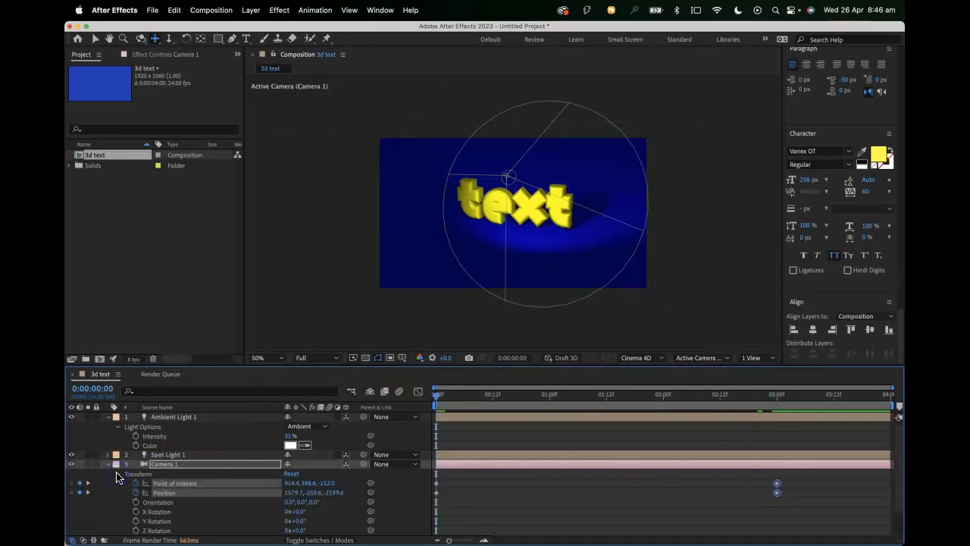
pyautogui.click(729, 495)
pyautogui.moveTo(800, 475); pyautogui.dragTo(437, 506)
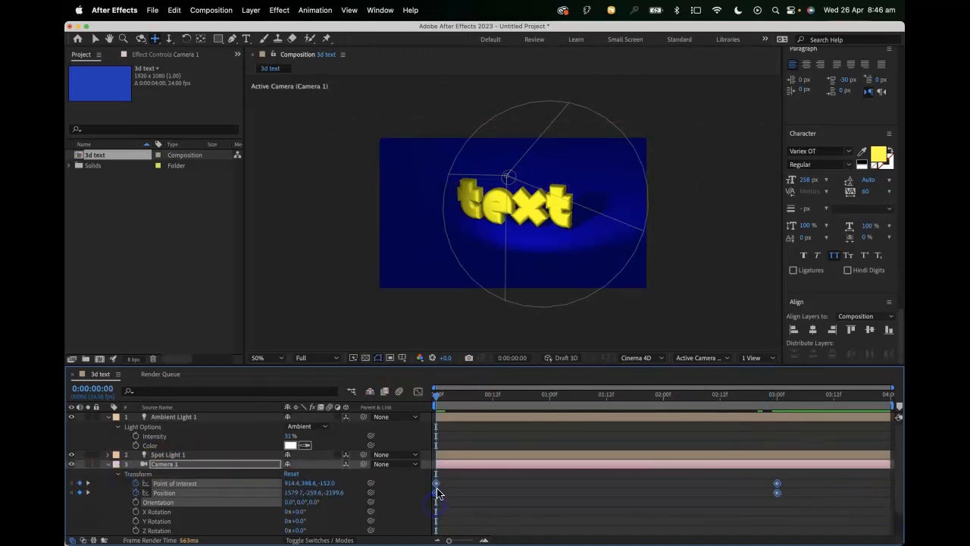
pyautogui.rightClick(438, 492)
pyautogui.moveTo(470, 533)
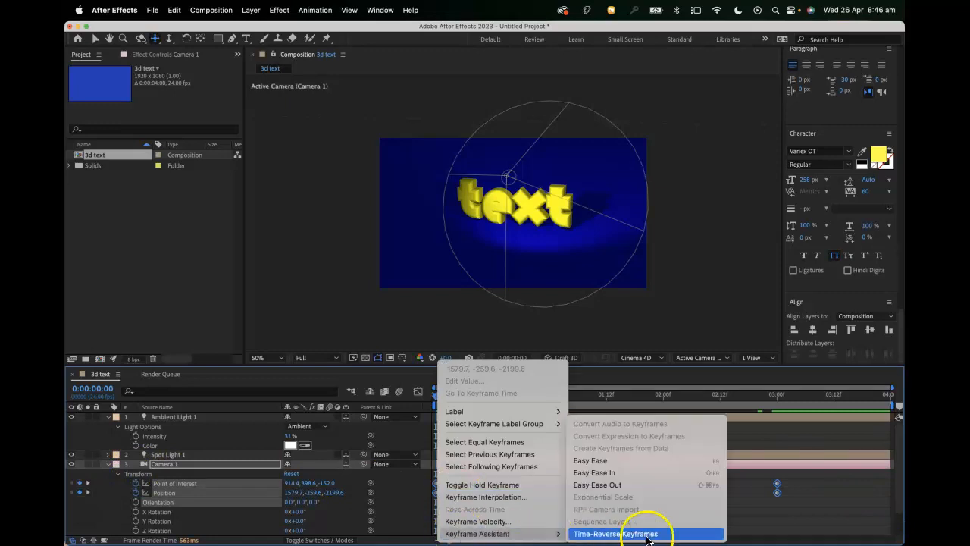
pyautogui.click(644, 464)
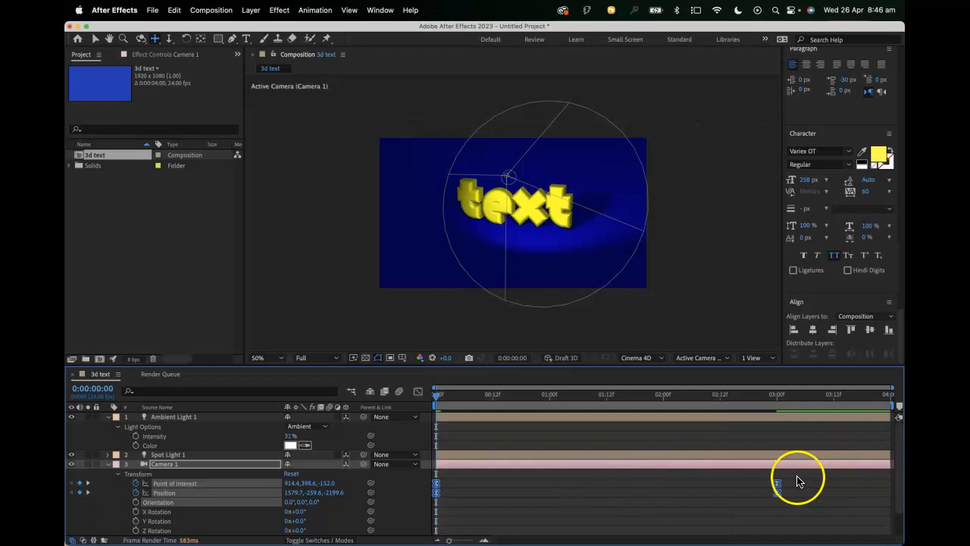
# In the Graph Editor, stretch the incoming ease of Camera 1's last Point of Interest keyframe back to about 0:00:01:18.
pyautogui.click(417, 392)
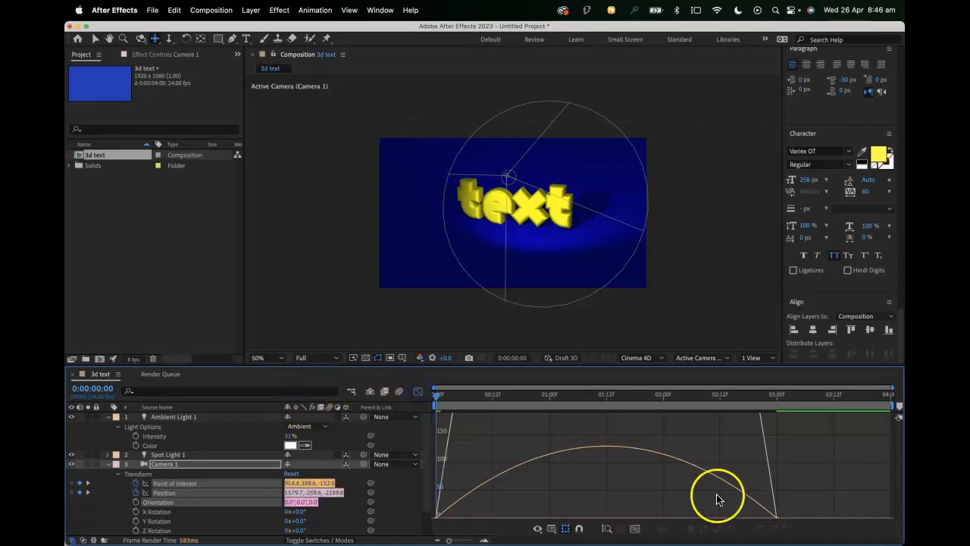
pyautogui.click(776, 473)
pyautogui.moveTo(740, 481); pyautogui.dragTo(633, 475)
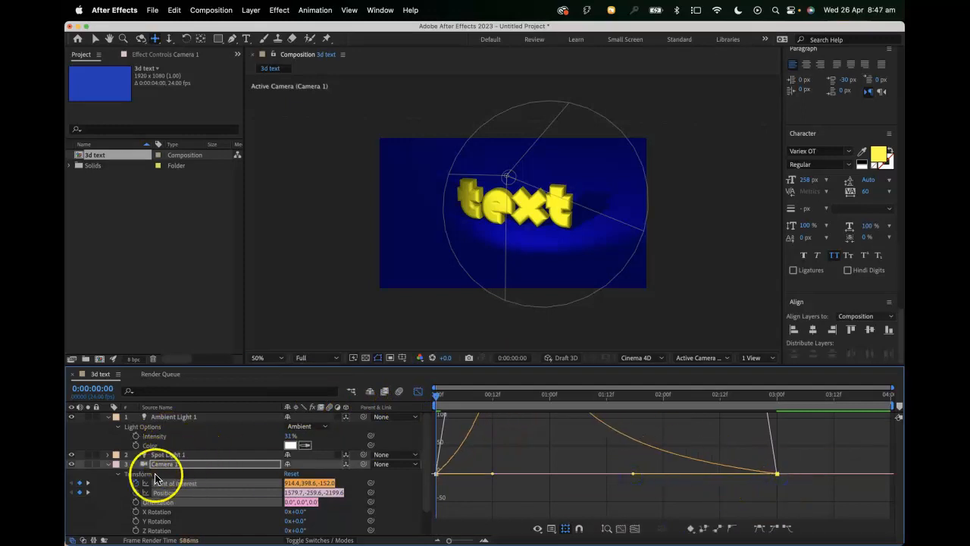
# Stretch the incoming ease of Camera 1's last Position keyframe back to about 0:00:01:12, close the Graph Editor and preview the animation.
pyautogui.click(176, 493)
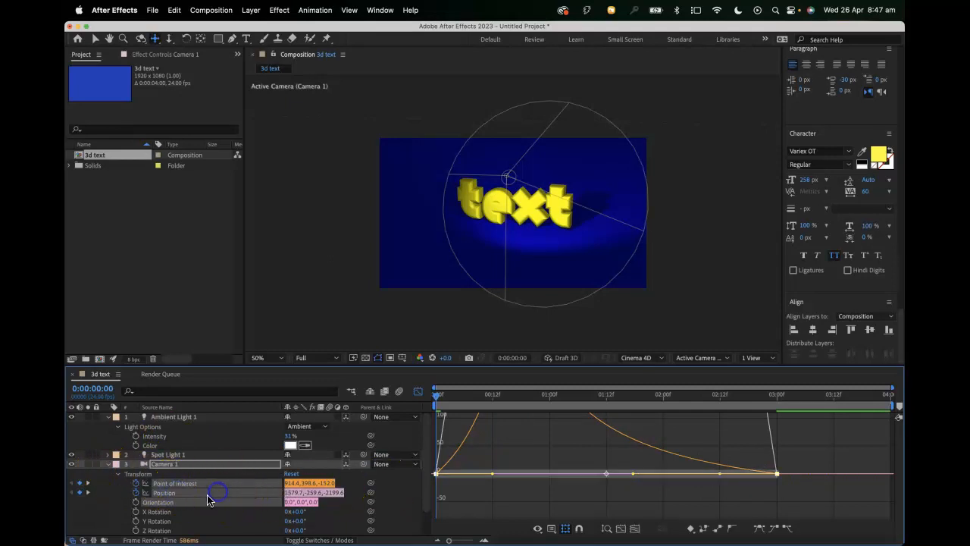
pyautogui.click(184, 503)
pyautogui.click(181, 494)
pyautogui.click(775, 474)
pyautogui.moveTo(722, 477); pyautogui.dragTo(603, 475)
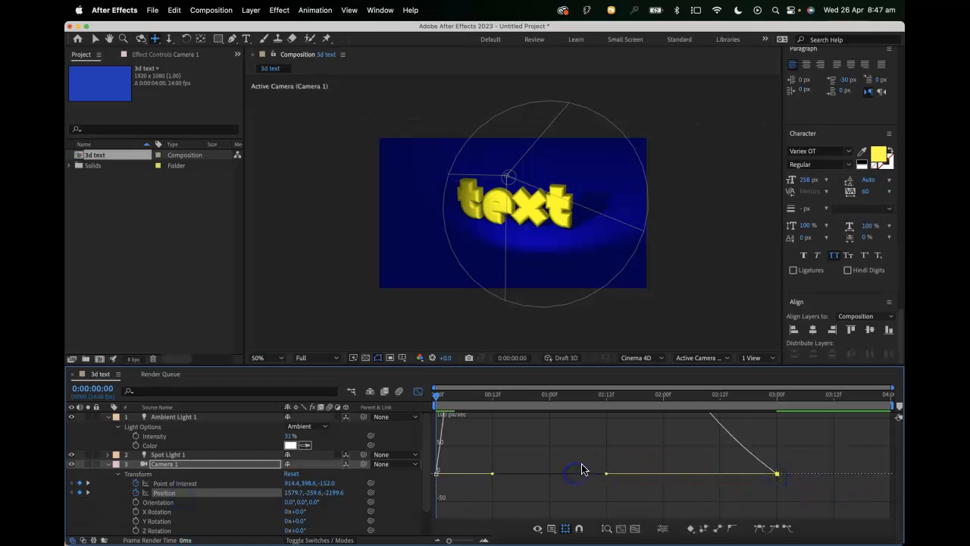
pyautogui.click(415, 393)
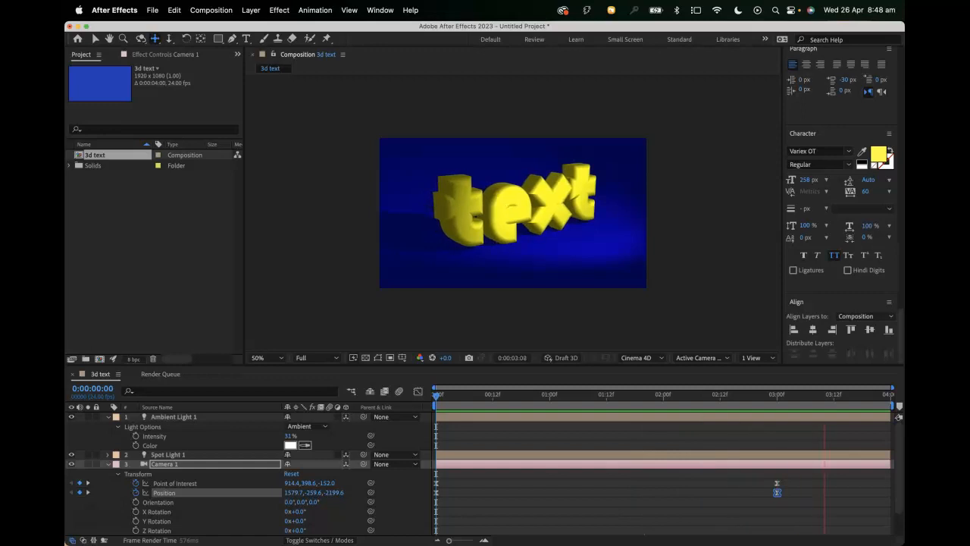
pyautogui.moveTo(69, 540)
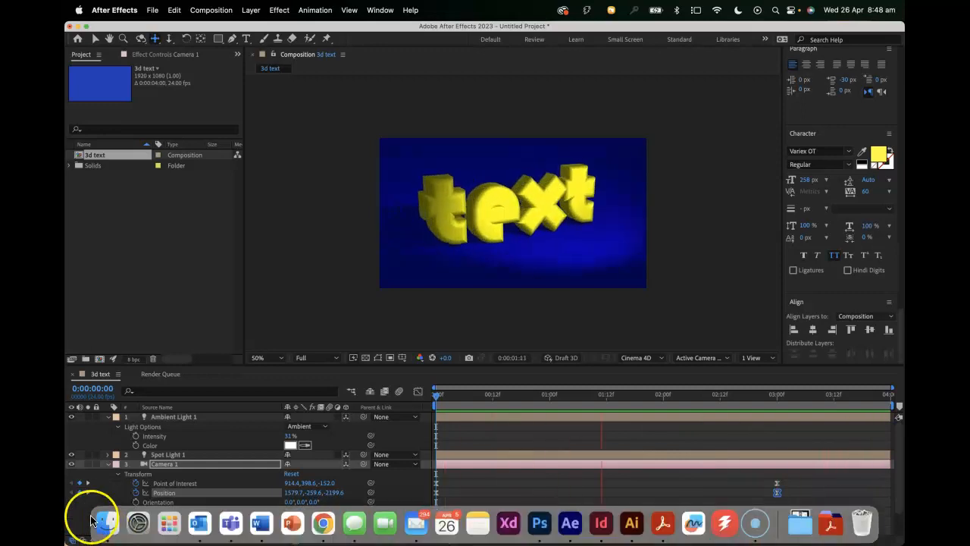